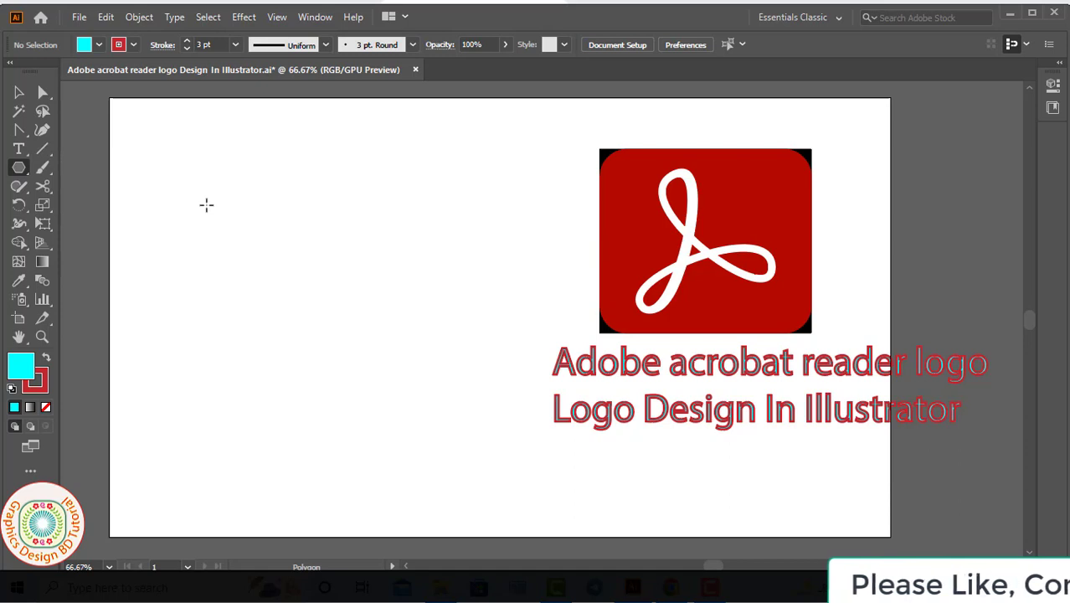
# Create a three-sided polygon with a 50 px radius in the artboard's empty area and set its stroke to 1 pt
pyautogui.click(207, 204)
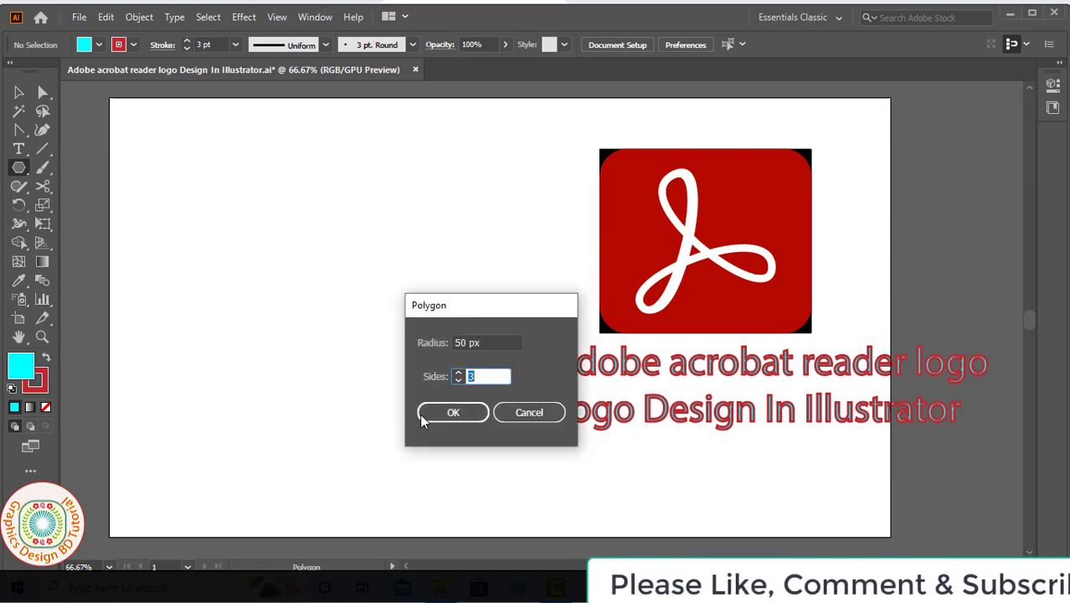
pyautogui.click(471, 412)
pyautogui.press('v')
pyautogui.click(214, 47)
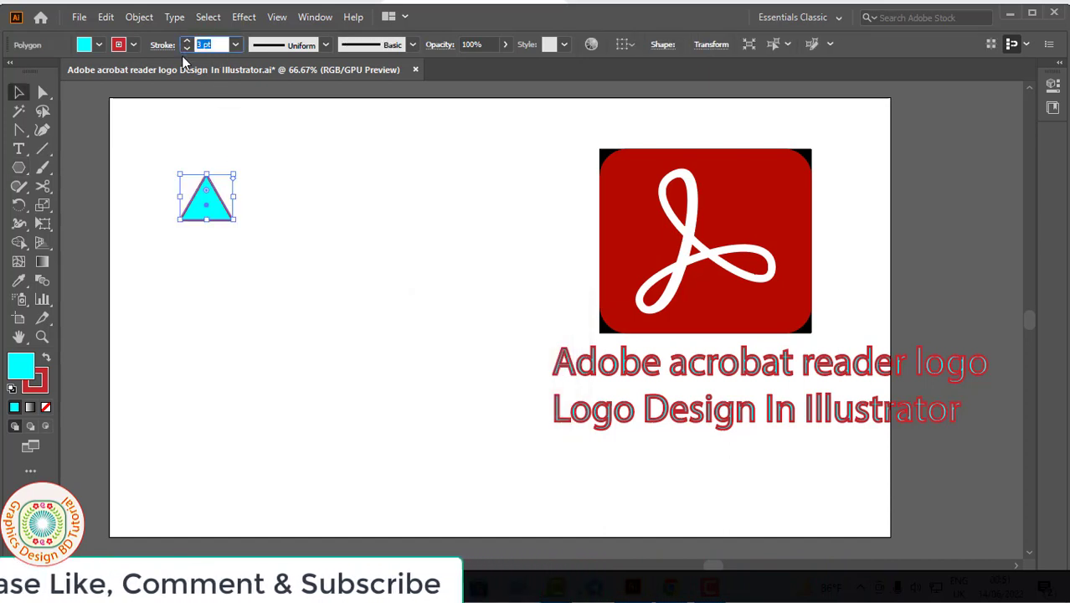
pyautogui.write('1')
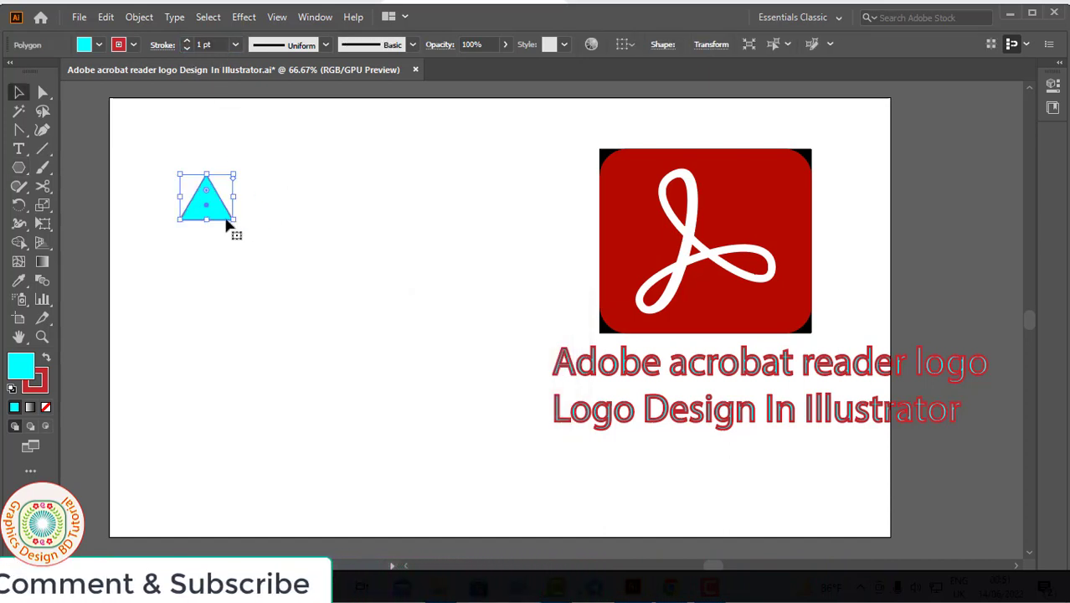
# Enlarge the triangle to about 338 px wide beside the reference logo and remove its fill
pyautogui.moveTo(225, 216)
pyautogui.mouseDown()
pyautogui.moveTo(247, 293)
pyautogui.moveTo(257, 288)
pyautogui.moveTo(346, 364)
pyautogui.moveTo(336, 352)
pyautogui.mouseUp()
pyautogui.moveTo(241, 295); pyautogui.dragTo(390, 282)
pyautogui.moveTo(468, 288); pyautogui.dragTo(366, 304)
pyautogui.scroll(1, 236, 179)
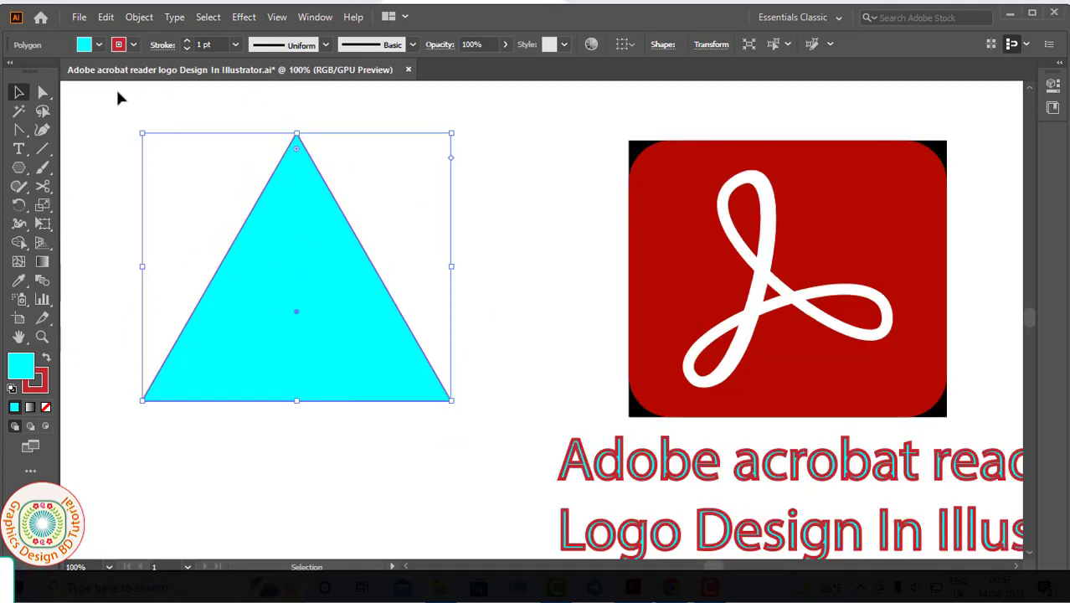
pyautogui.click(98, 45)
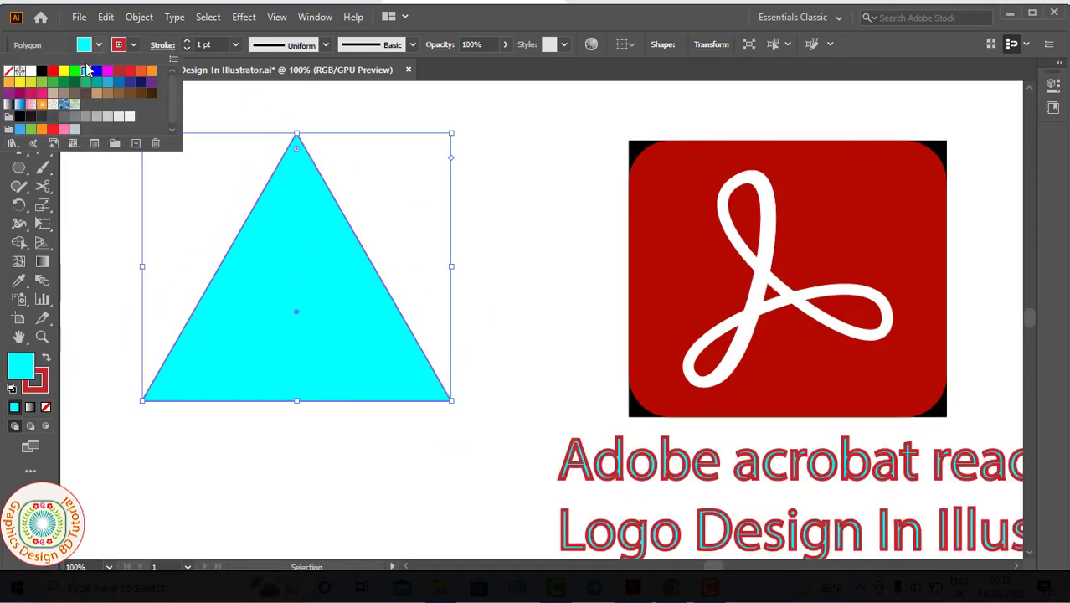
pyautogui.click(9, 73)
# Convert the triangle's three corners into curved crossing loops with the Anchor Point tool
pyautogui.moveTo(296, 257); pyautogui.dragTo(312, 317)
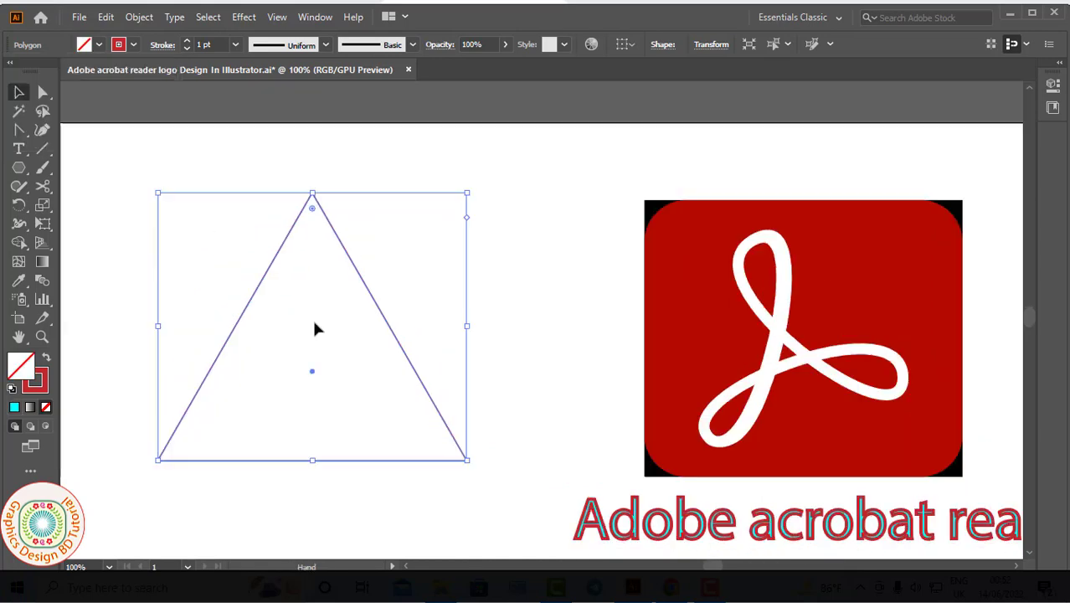
pyautogui.click(17, 132)
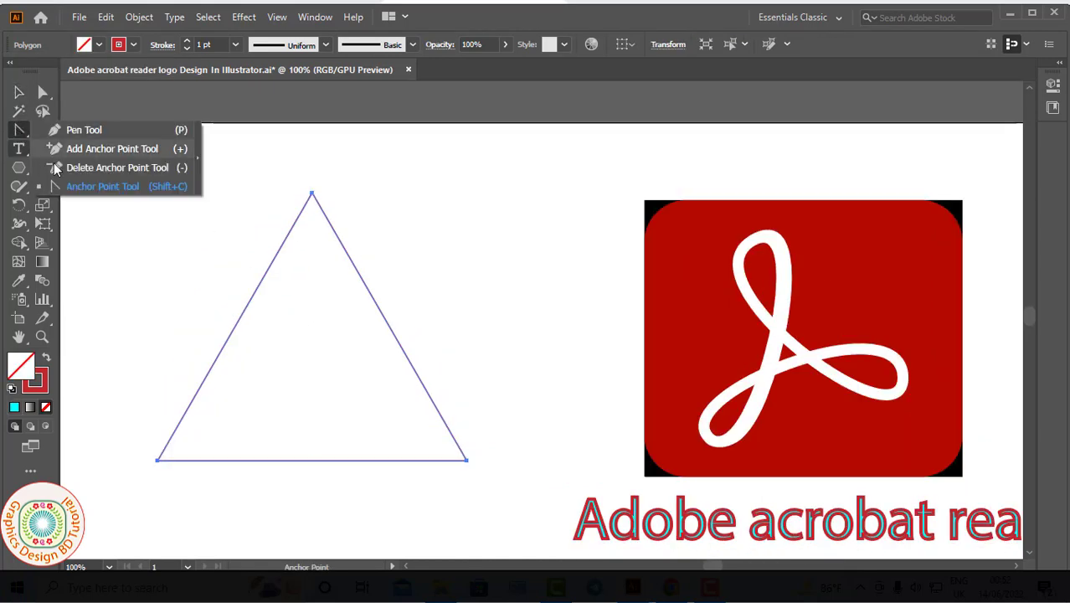
pyautogui.click(103, 187)
pyautogui.moveTo(312, 194); pyautogui.dragTo(421, 169)
pyautogui.scroll(-2, 480, 468)
pyautogui.moveTo(472, 383); pyautogui.dragTo(452, 490)
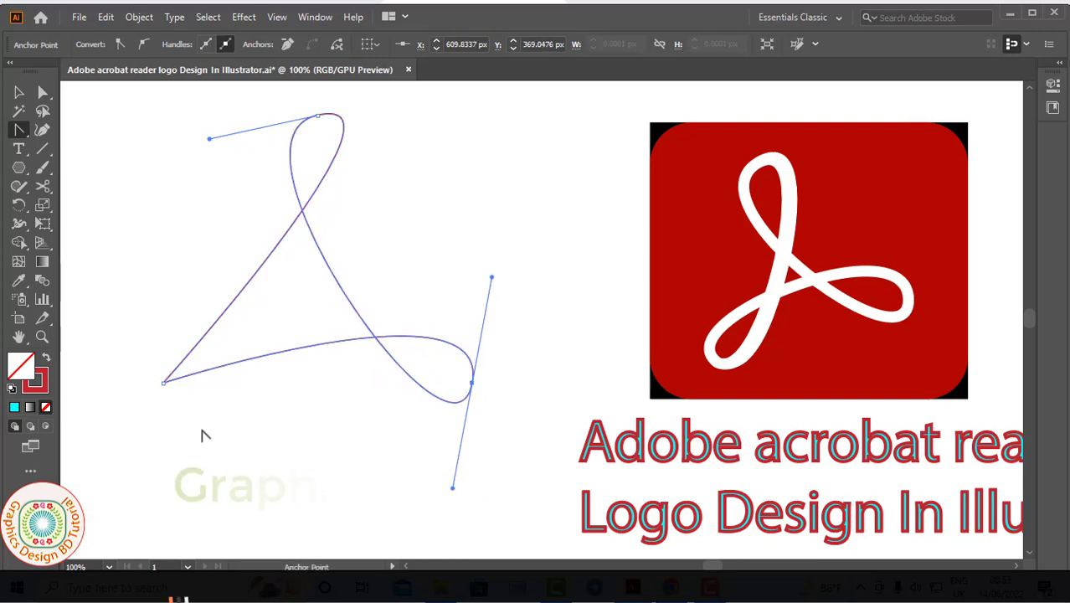
pyautogui.moveTo(164, 382); pyautogui.dragTo(98, 295)
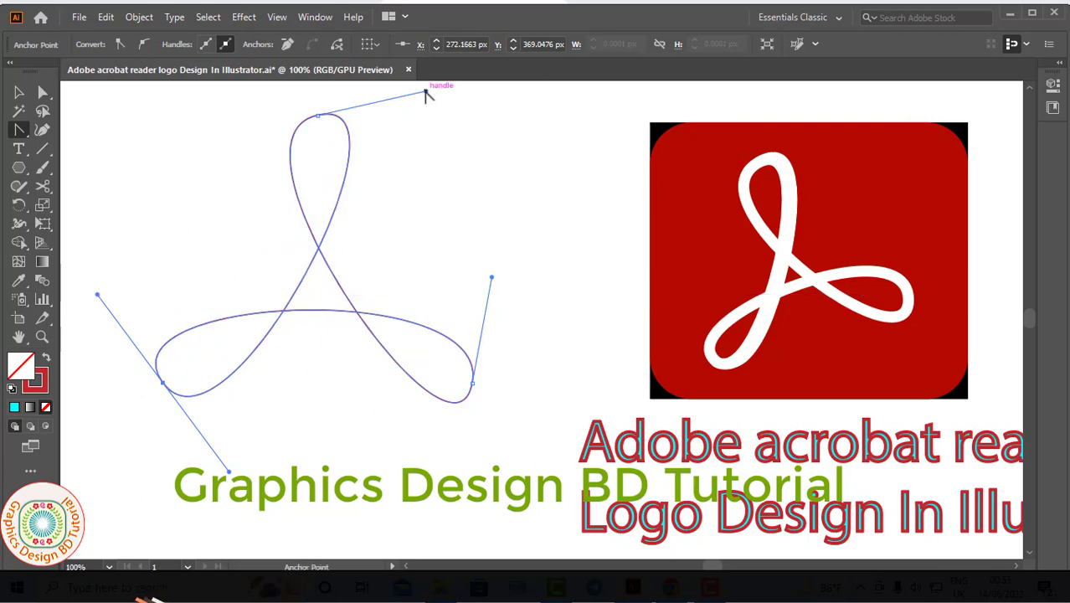
# Adjust the direction handles of all three anchors to even out the looped path's curves
pyautogui.moveTo(427, 95); pyautogui.dragTo(442, 143)
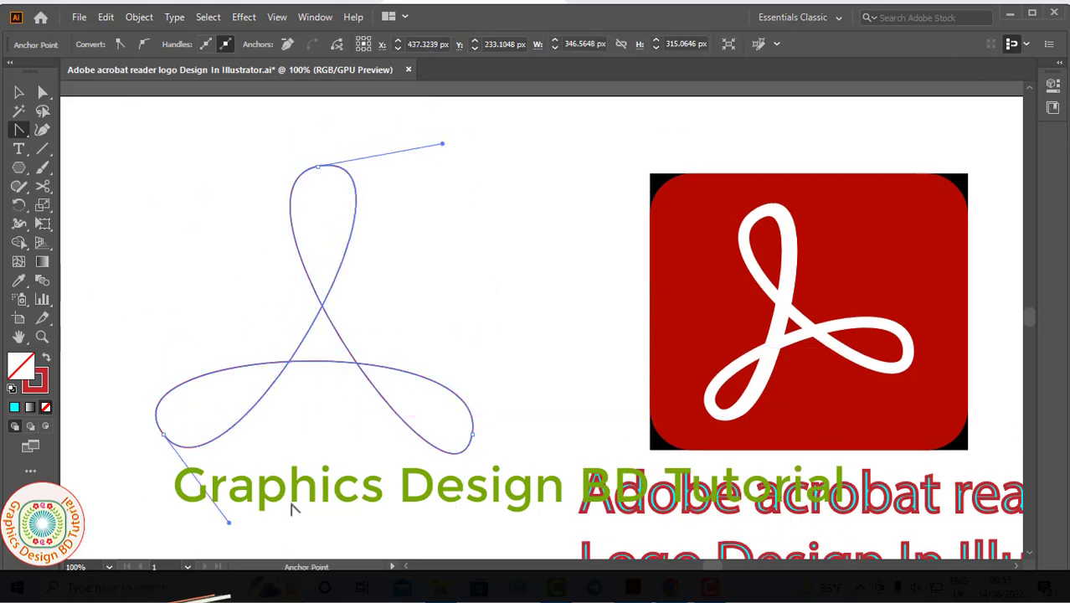
pyautogui.moveTo(231, 522); pyautogui.dragTo(235, 521)
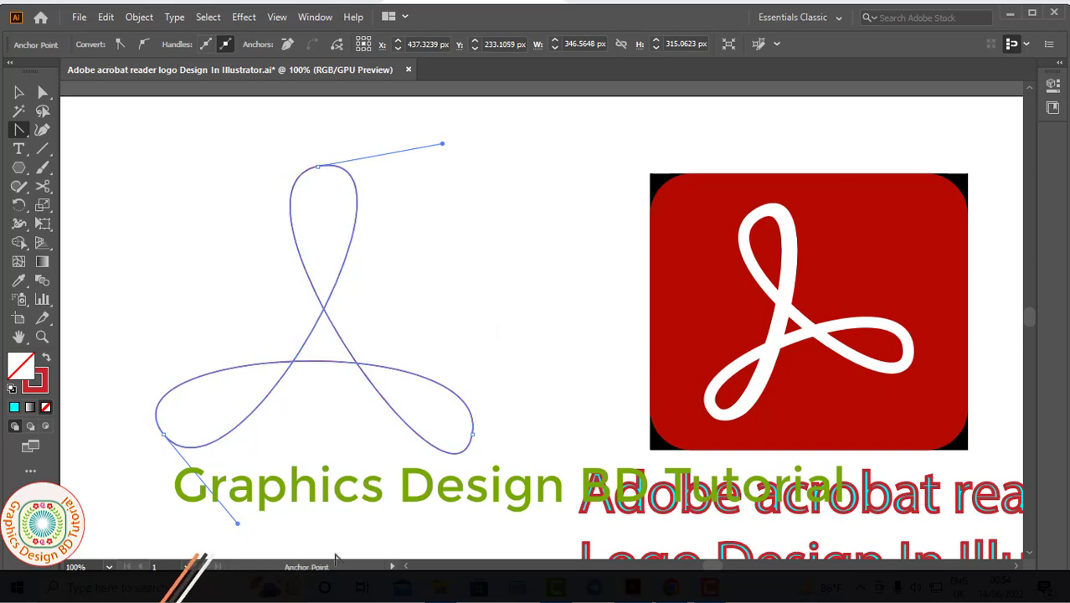
pyautogui.moveTo(453, 539); pyautogui.dragTo(441, 546)
pyautogui.moveTo(492, 328); pyautogui.dragTo(500, 315)
pyautogui.moveTo(97, 345); pyautogui.dragTo(101, 330)
pyautogui.click(356, 219)
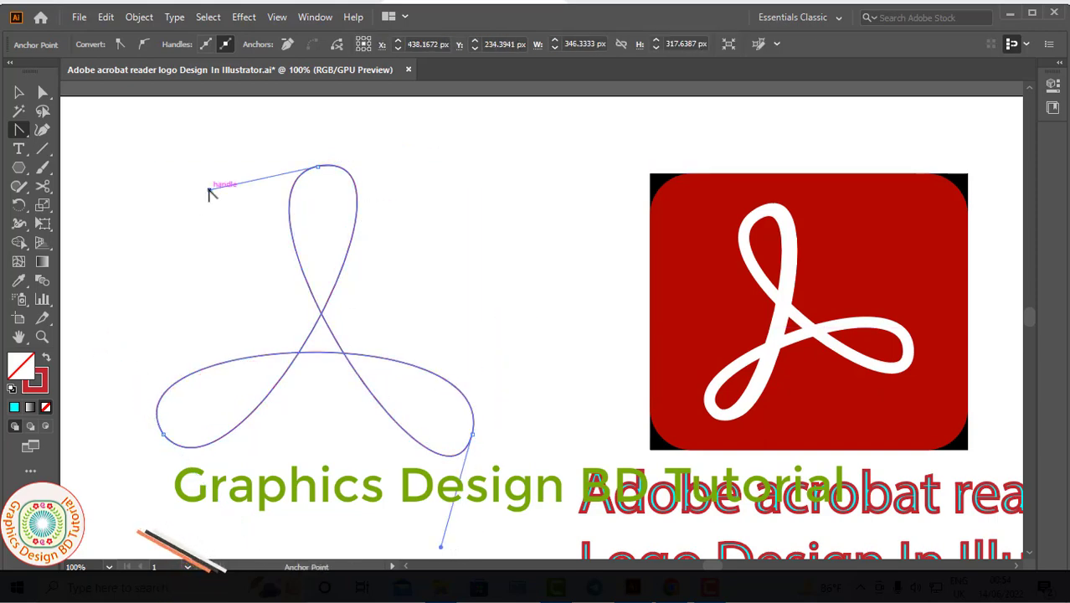
pyautogui.moveTo(209, 193); pyautogui.dragTo(213, 197)
# Set the looped path's stroke weight to 14 pt
pyautogui.press('v')
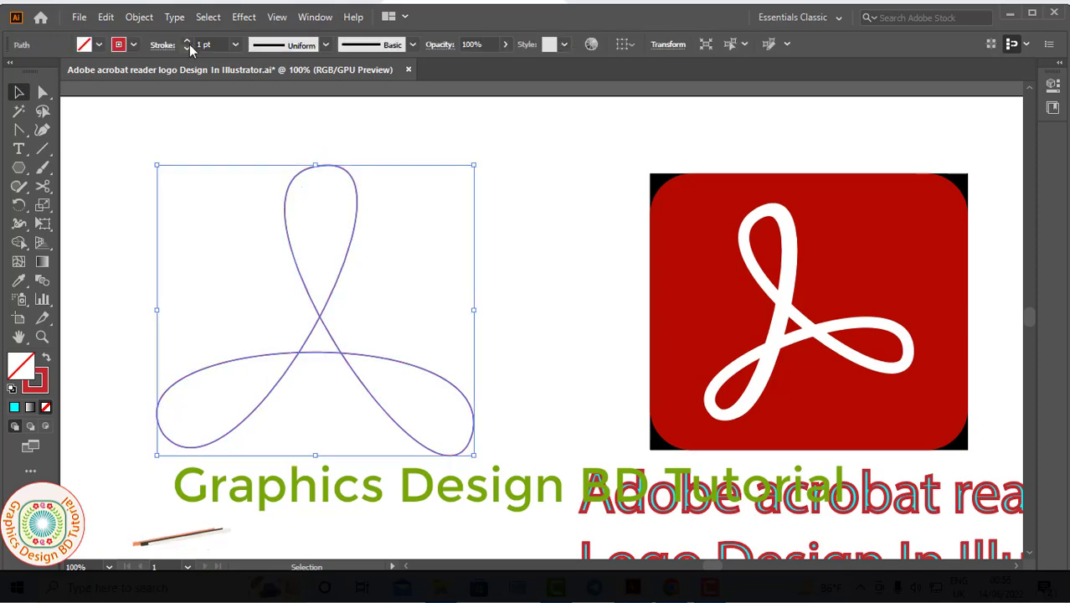
pyautogui.click(189, 42)
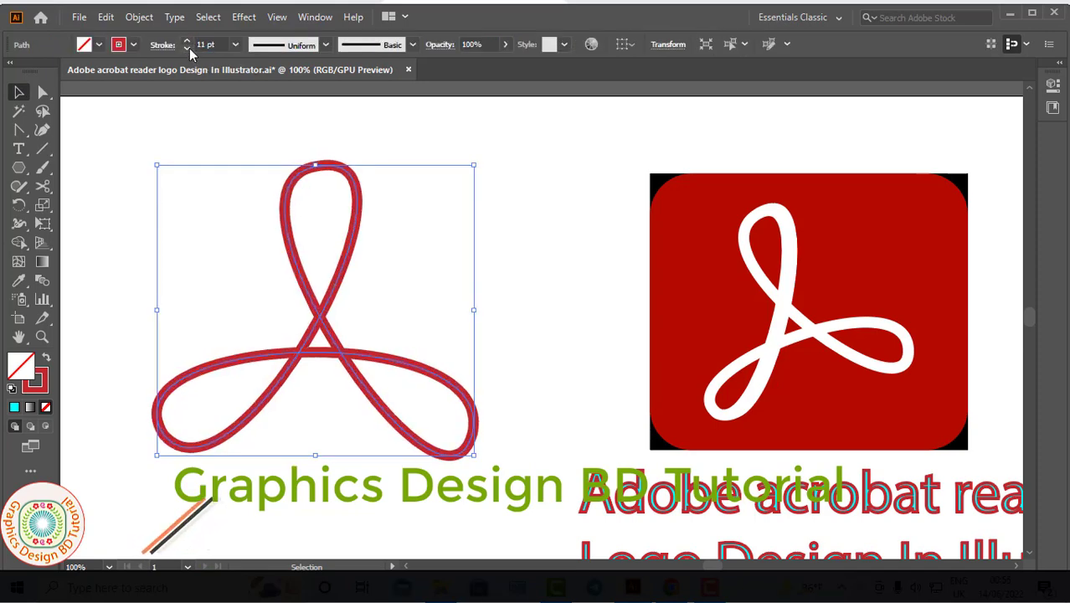
pyautogui.click(187, 42)
pyautogui.click(187, 42)
pyautogui.click(187, 42)
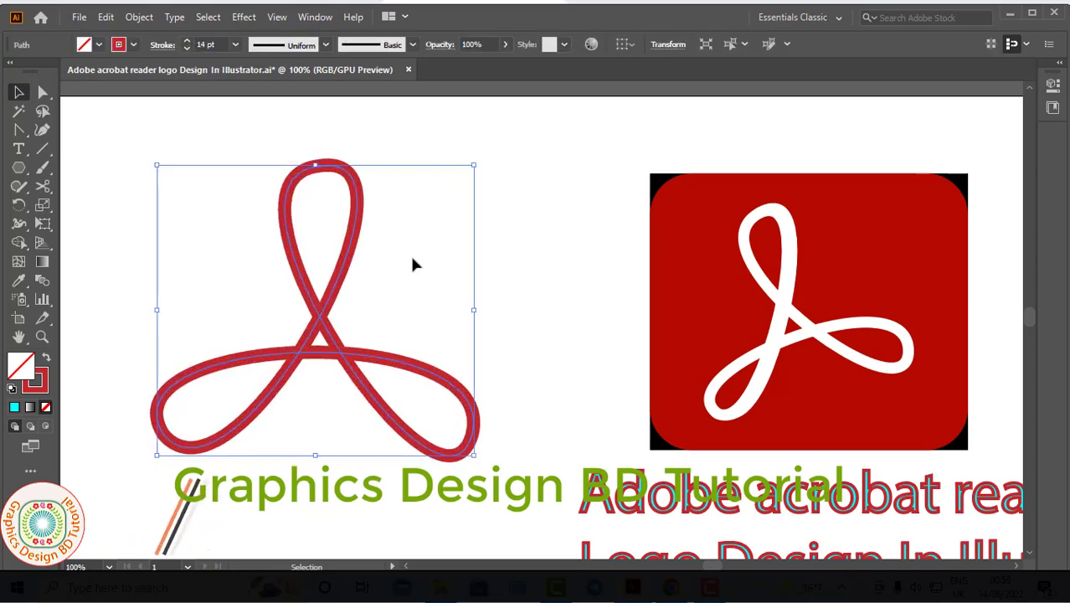
# Scale the looped path down around its centre and set its stroke to 10 pt
pyautogui.moveTo(474, 166); pyautogui.dragTo(435, 213)
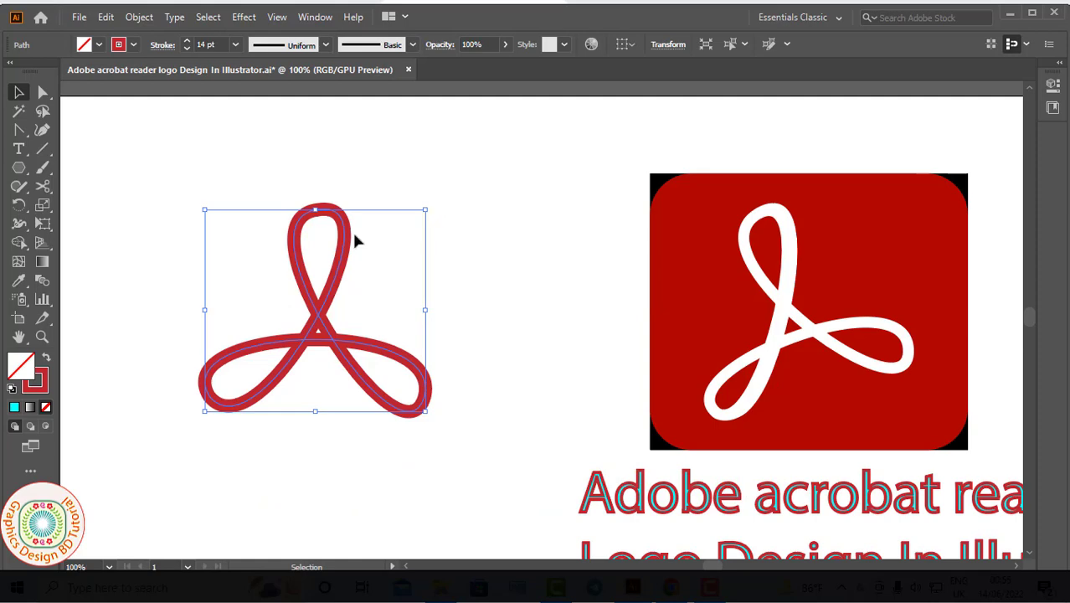
pyautogui.click(186, 49)
pyautogui.click(185, 49)
pyautogui.click(186, 49)
pyautogui.click(186, 50)
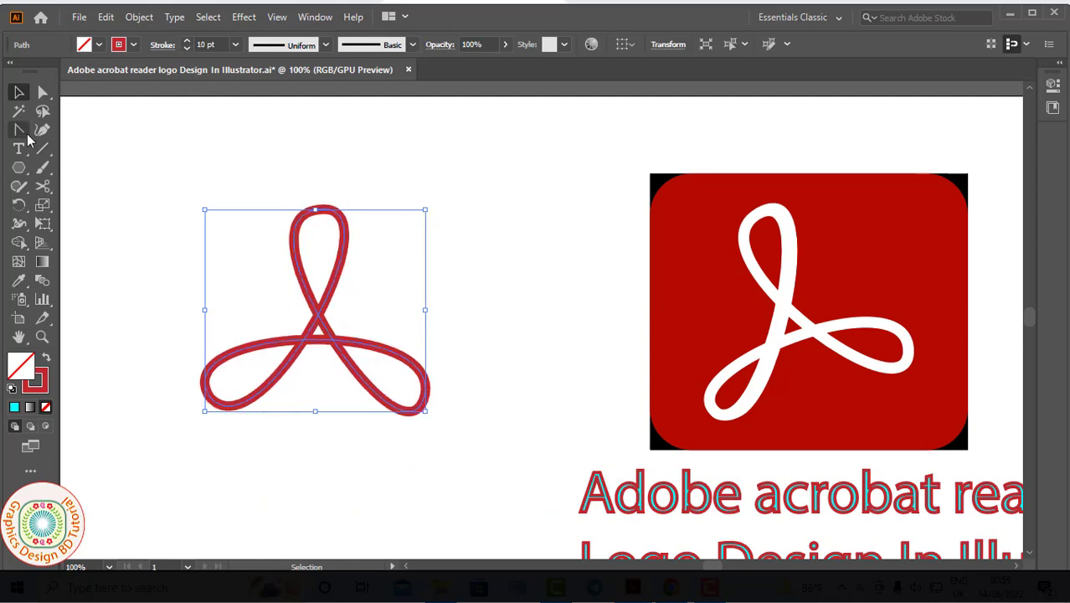
# Refine the curves of the top and lower-right loops with the Anchor Point tool and deselect the path
pyautogui.moveTo(318, 209); pyautogui.dragTo(403, 209)
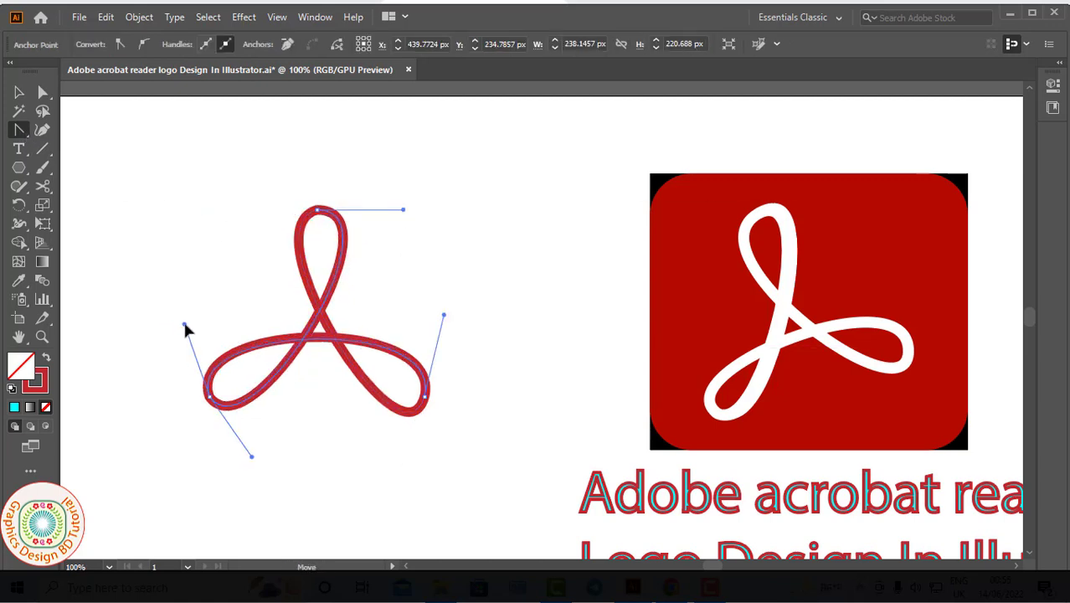
pyautogui.moveTo(403, 476); pyautogui.dragTo(432, 317)
pyautogui.moveTo(428, 507); pyautogui.dragTo(417, 491)
pyautogui.press('v')
pyautogui.click(74, 202)
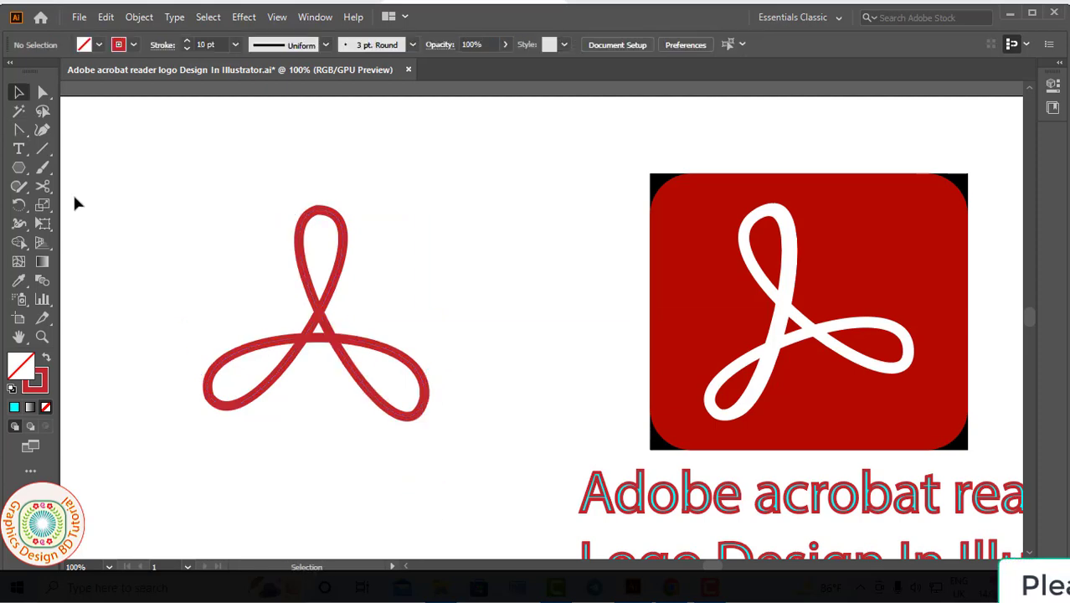
# Cut the looped path at its top and lower-left anchors with the Scissors tool
pyautogui.click(43, 188)
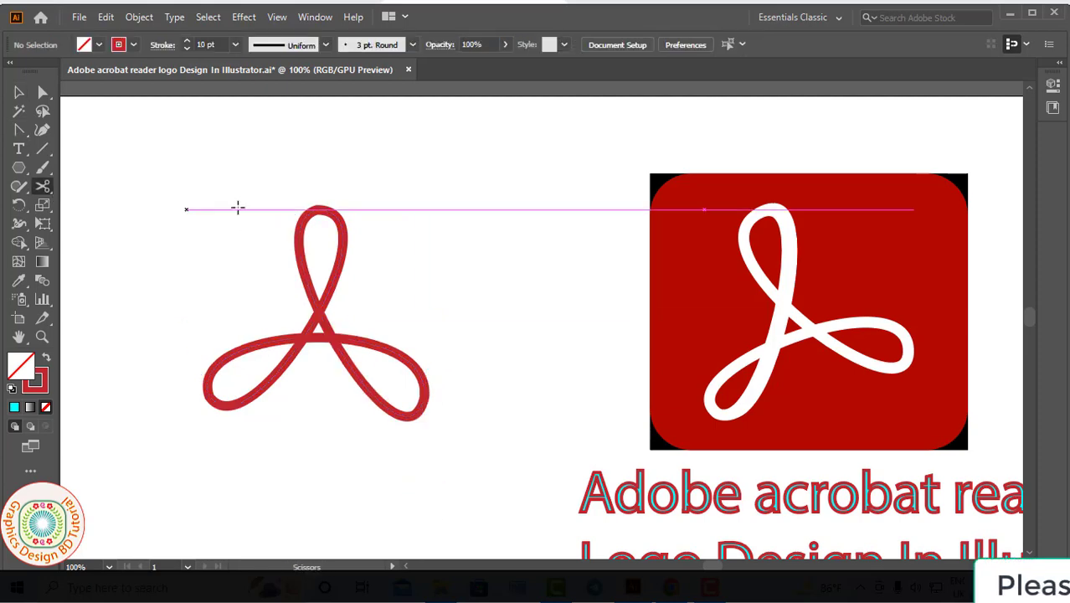
pyautogui.click(318, 209)
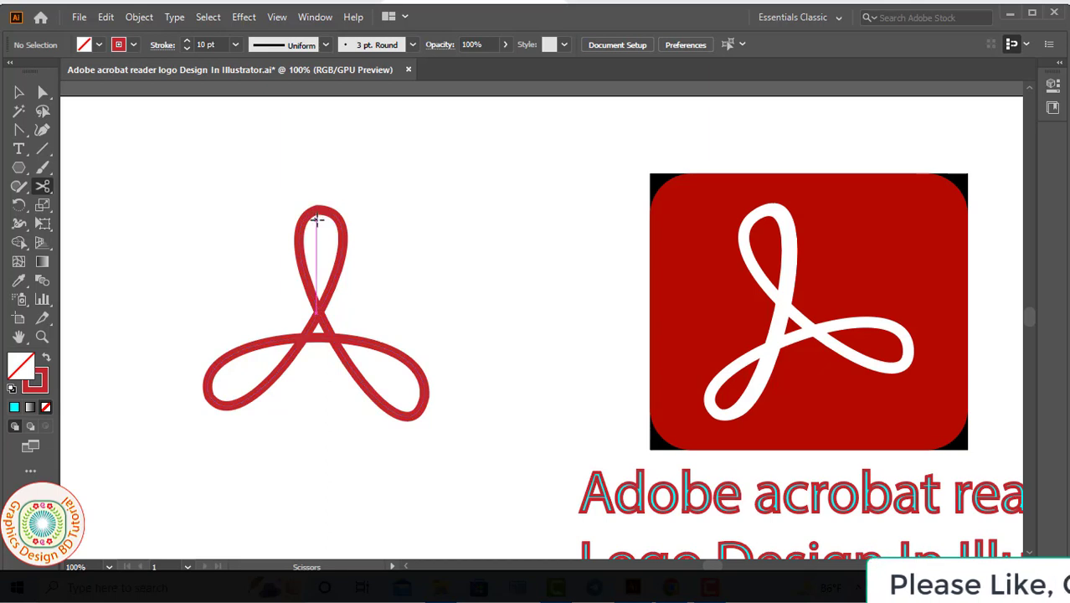
pyautogui.click(318, 209)
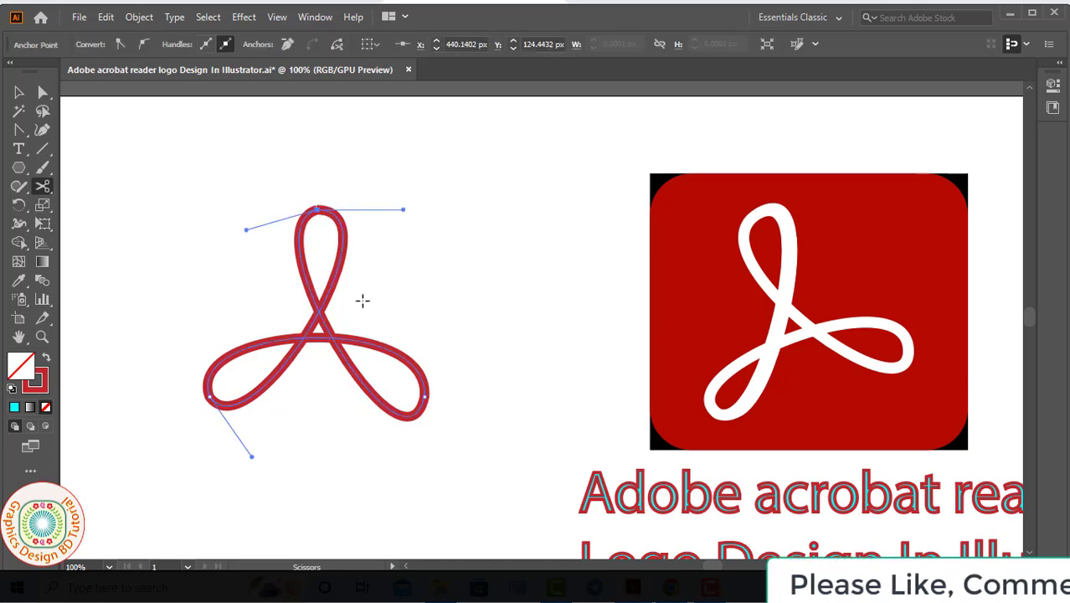
pyautogui.click(210, 398)
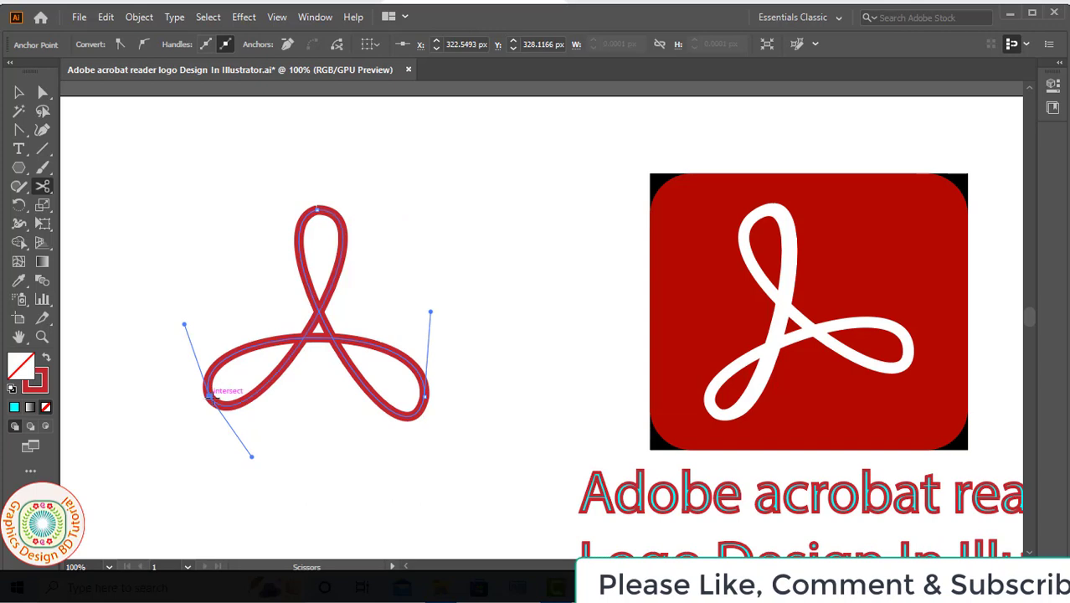
# Move the cut diagonal segment aside to check its separation and undo the move
pyautogui.press('v')
pyautogui.click(327, 393)
pyautogui.click(293, 362)
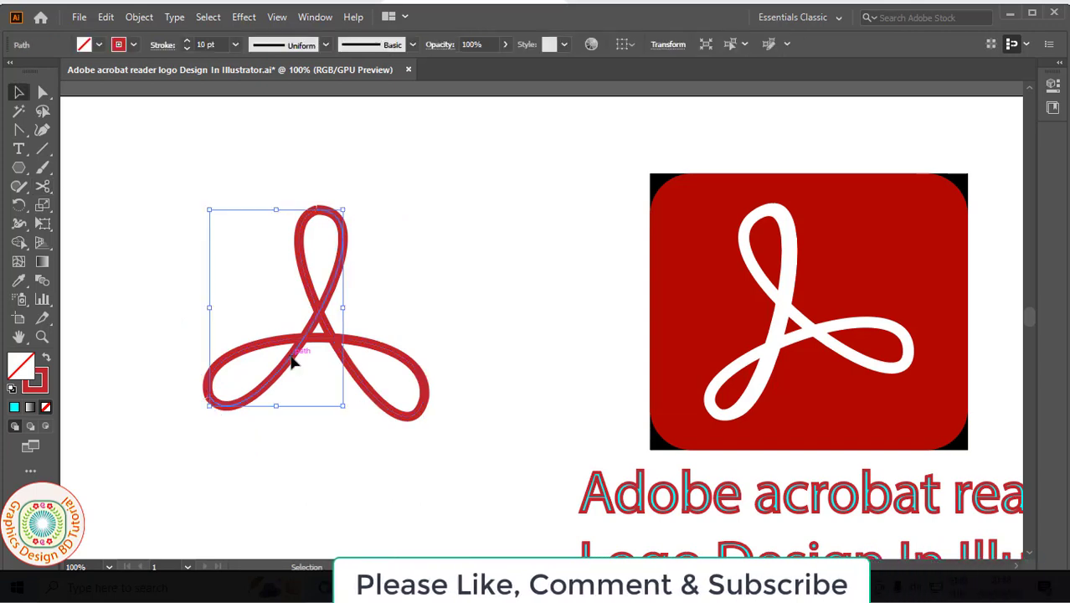
pyautogui.moveTo(293, 361); pyautogui.dragTo(347, 369)
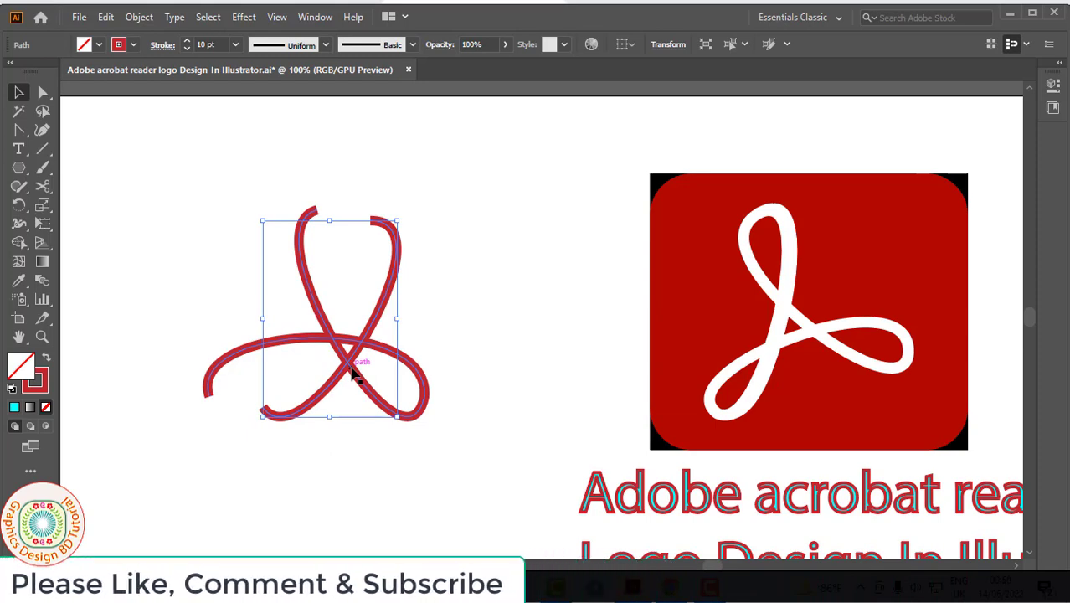
pyautogui.press('Left')
pyautogui.hotkey('ctrl', 'j')
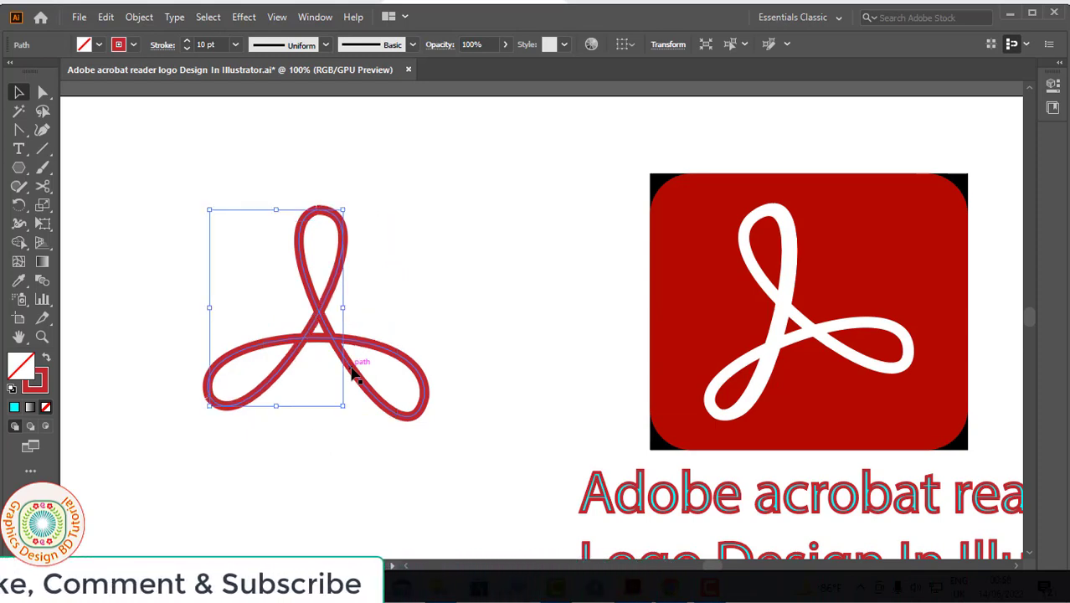
# Select both path pieces and expand only their strokes, with Fill left off
pyautogui.click(274, 444)
pyautogui.moveTo(185, 196); pyautogui.dragTo(480, 446)
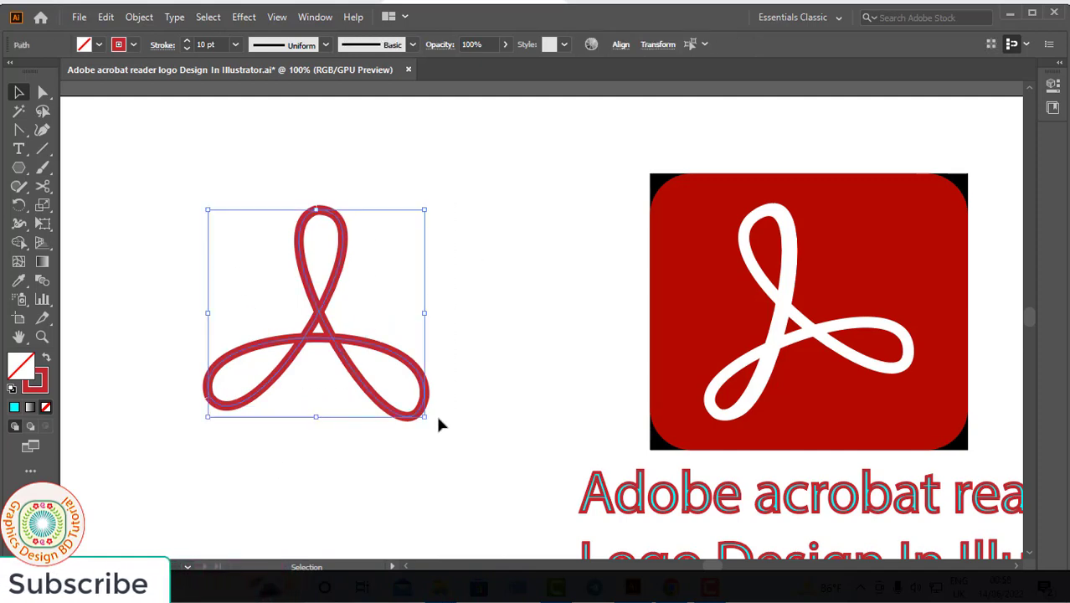
pyautogui.click(132, 20)
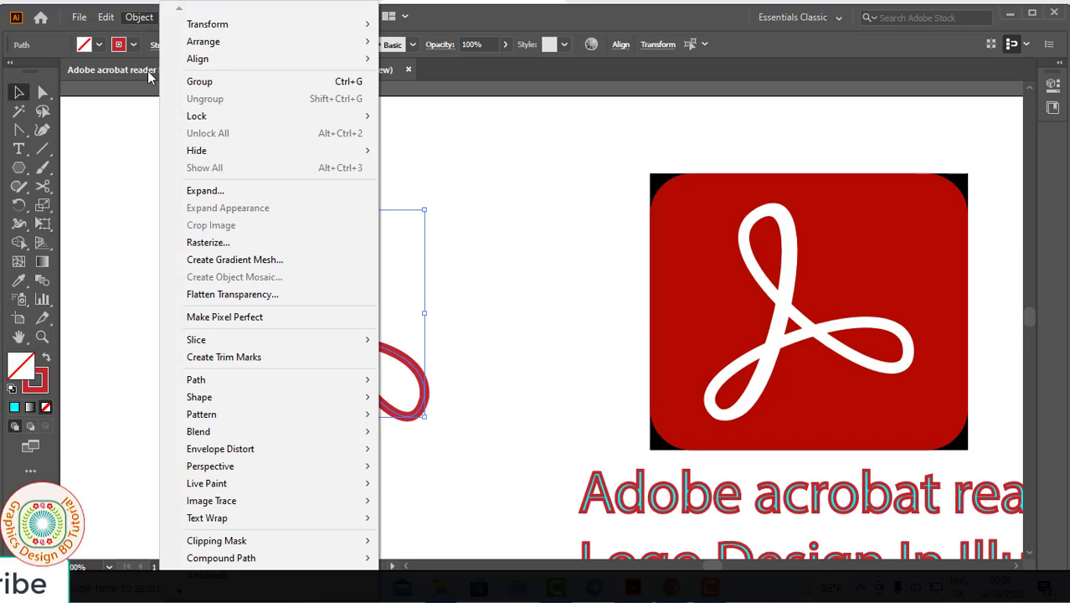
pyautogui.click(205, 191)
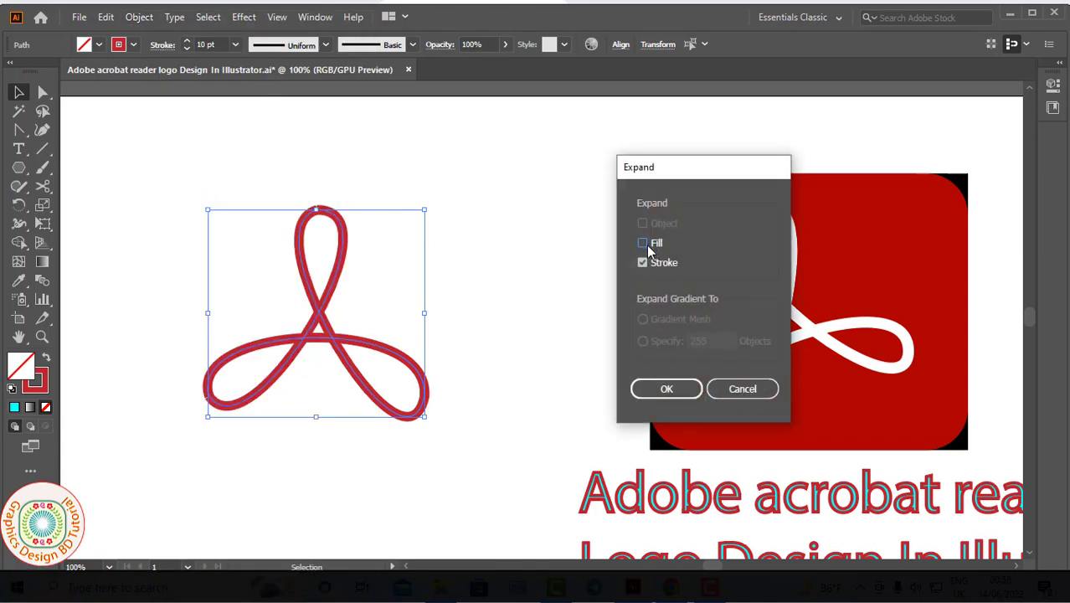
pyautogui.click(669, 389)
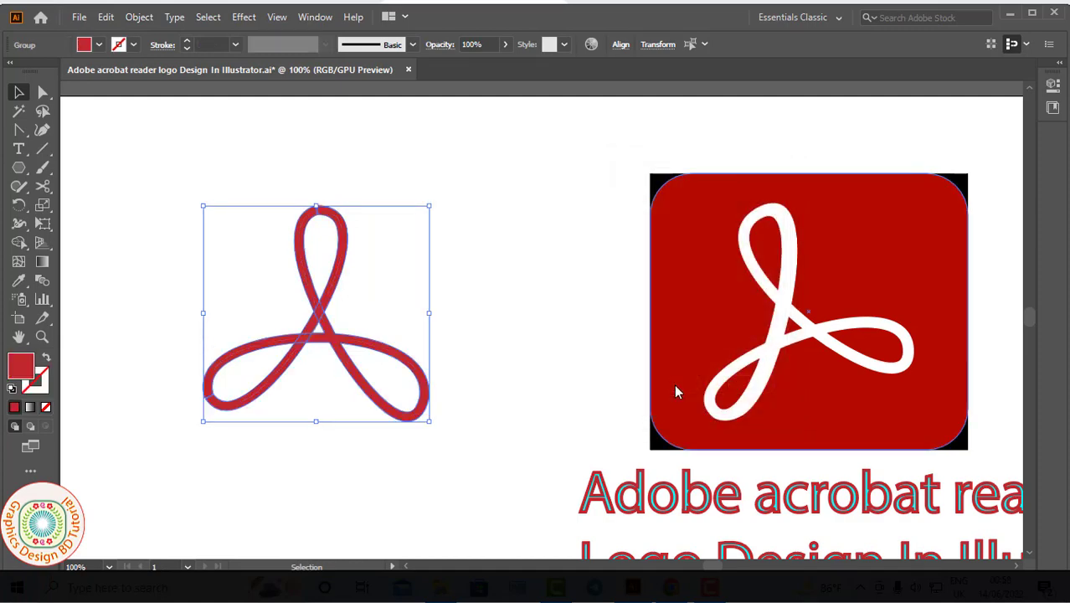
# Give the expanded diagonal segment a red 3 pt stroke to thicken it
pyautogui.click(536, 381)
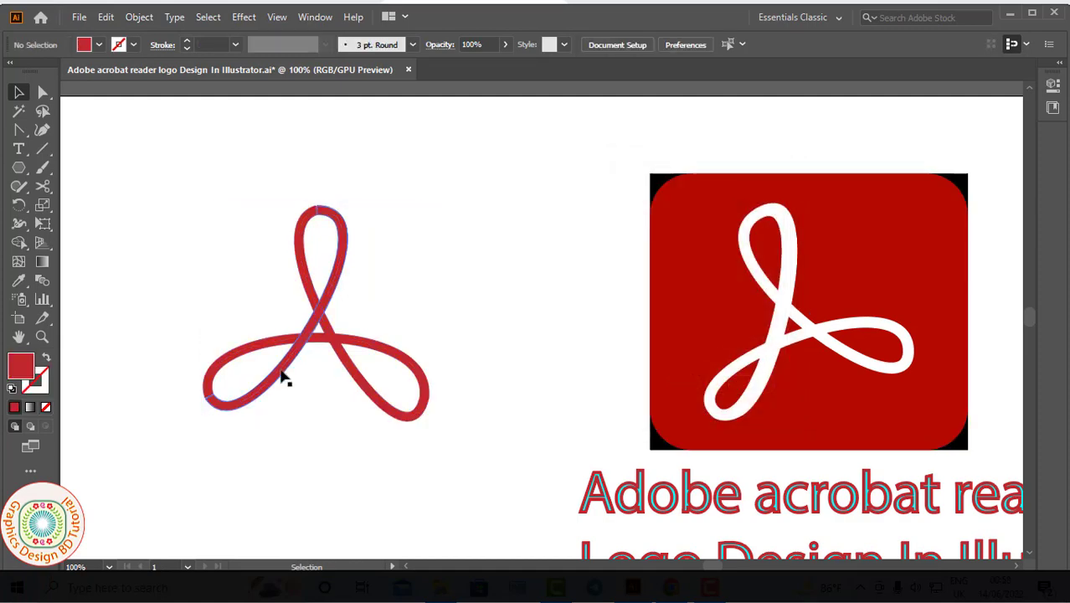
pyautogui.click(283, 378)
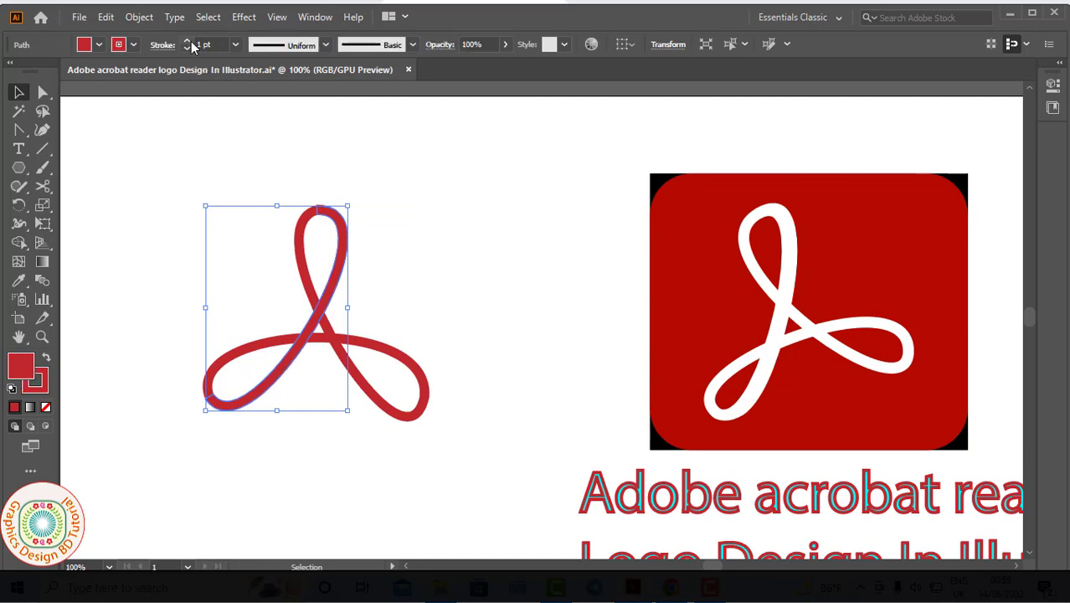
# Delete the extra corner anchor at the top end of the thickened diagonal segment with the Direct Selection tool
pyautogui.click(404, 236)
pyautogui.click(460, 319)
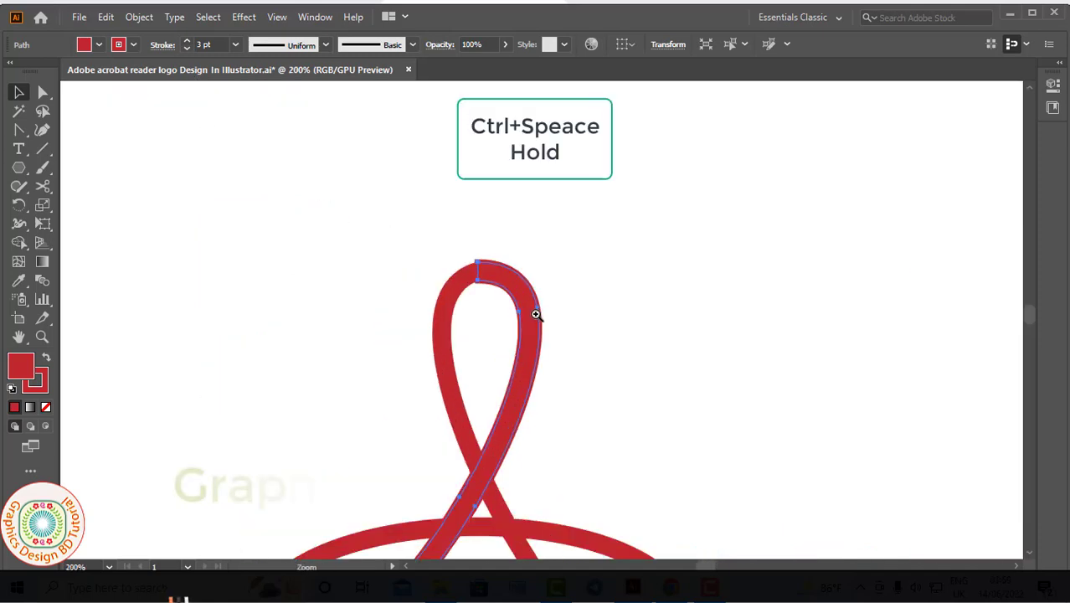
pyautogui.click(521, 297)
pyautogui.click(521, 297)
pyautogui.click(521, 298)
pyautogui.click(522, 298)
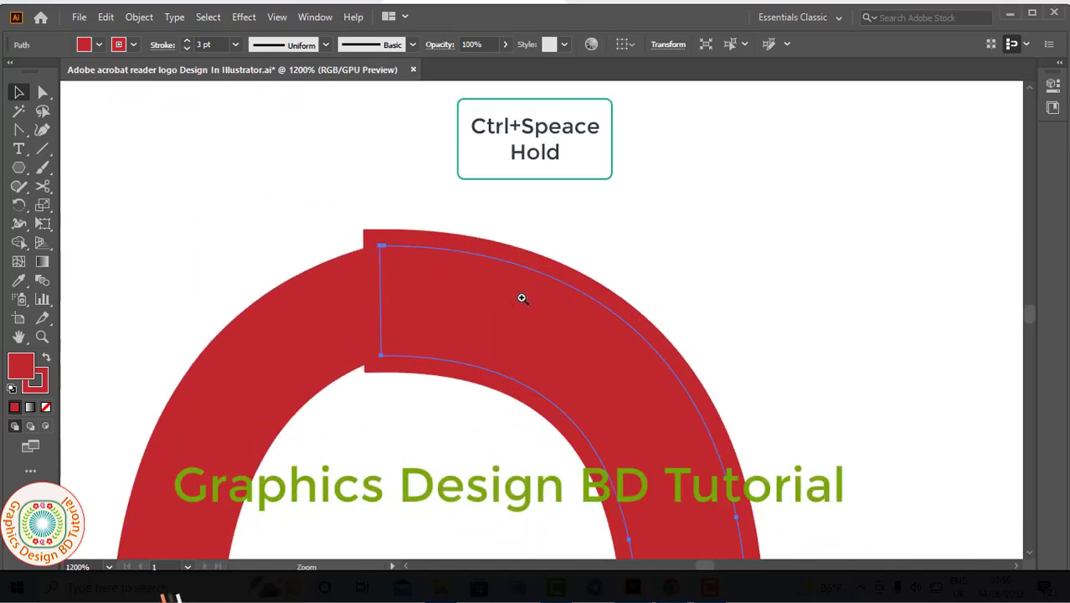
pyautogui.keyDown('shift'); pyautogui.click(336, 324); pyautogui.keyUp('shift')
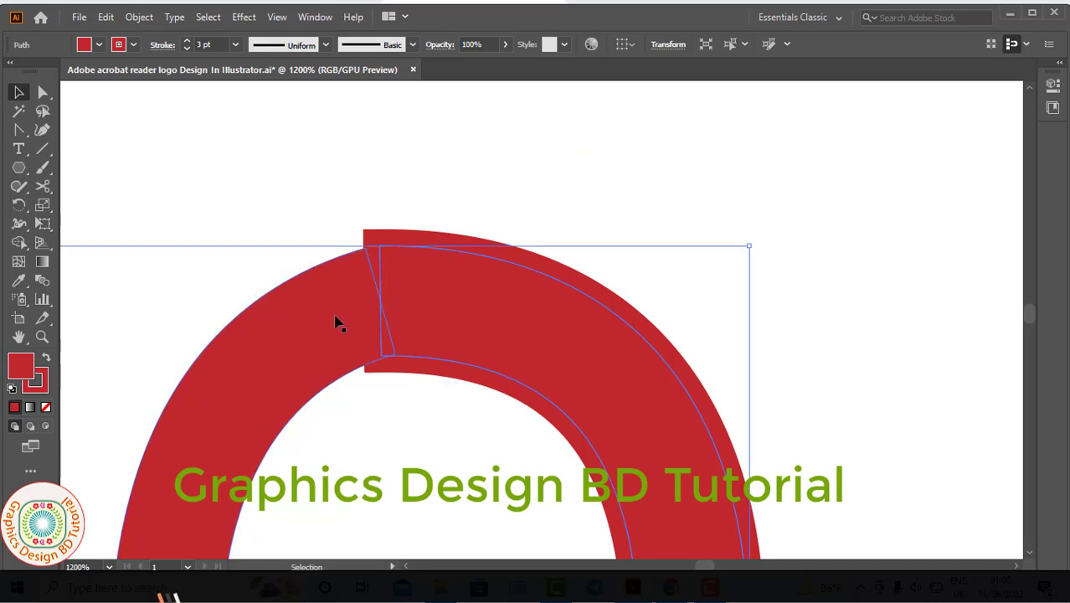
pyautogui.click(43, 93)
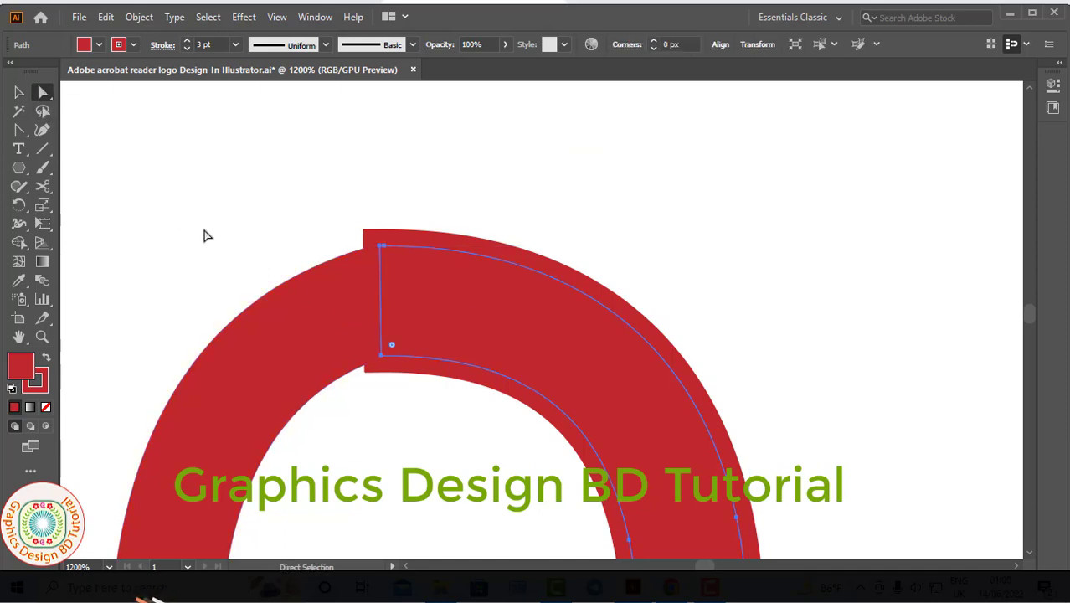
pyautogui.click(380, 246)
pyautogui.press('Delete')
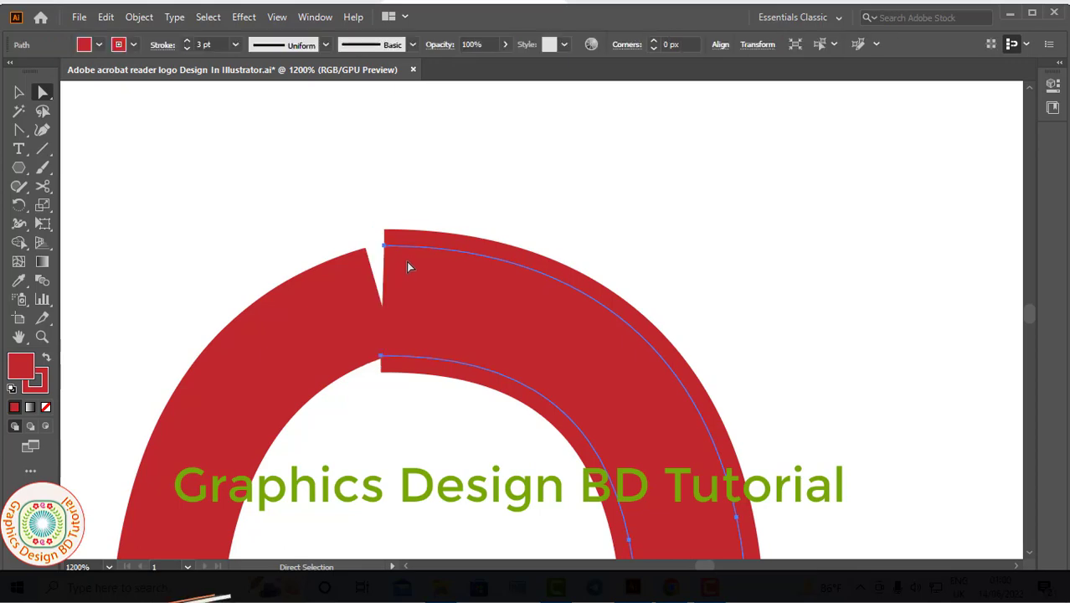
# Move the thick segment's outer and inner top end anchors to meet the edges of the adjoining thinner band
pyautogui.click(384, 246)
pyautogui.moveTo(386, 250); pyautogui.dragTo(366, 251)
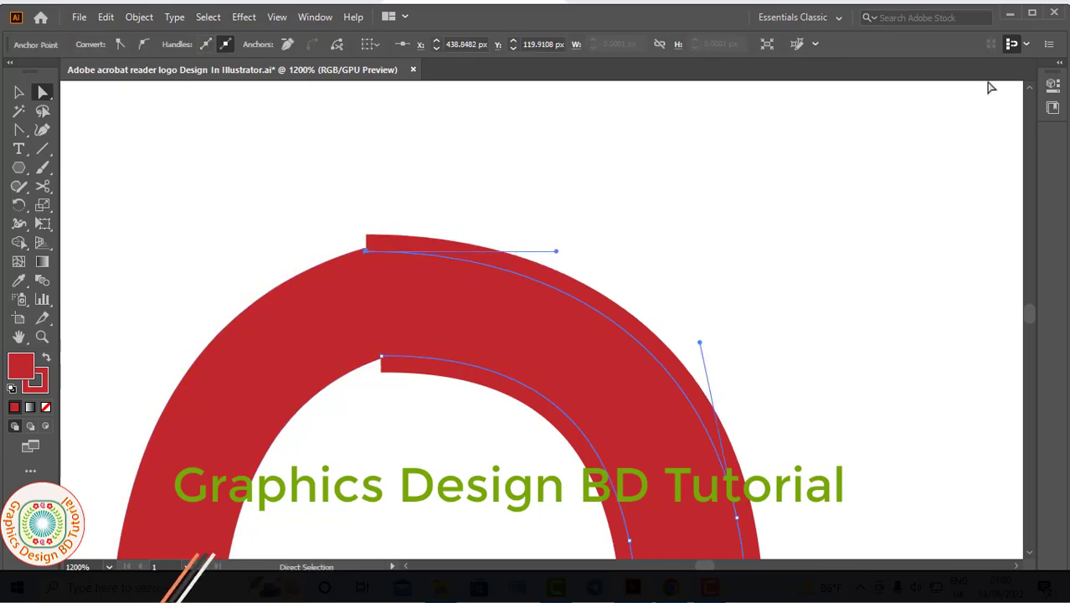
pyautogui.click(1012, 45)
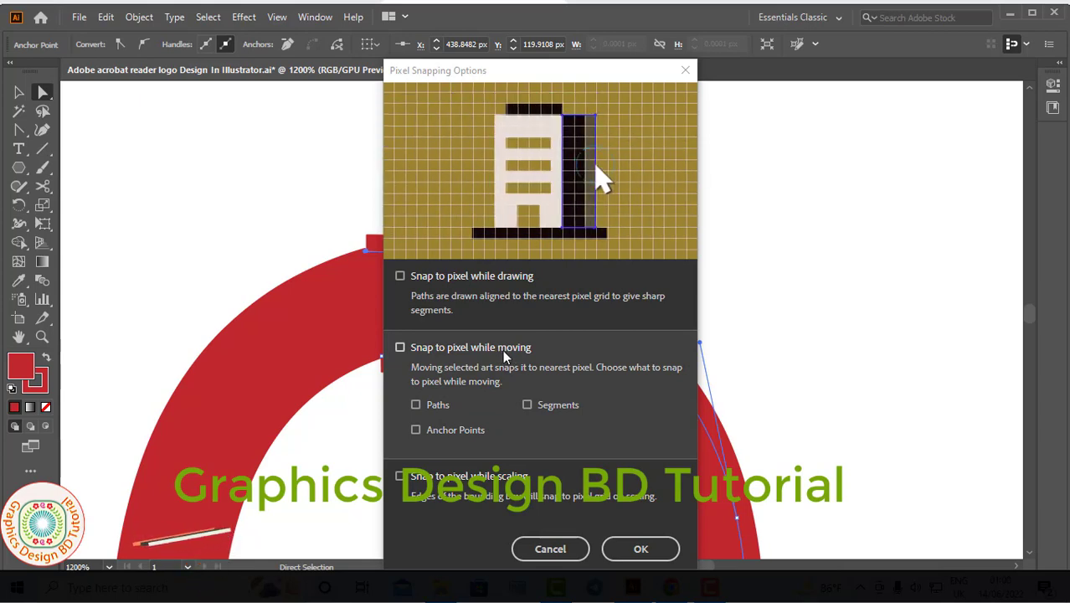
pyautogui.click(576, 549)
pyautogui.moveTo(369, 260); pyautogui.dragTo(362, 263)
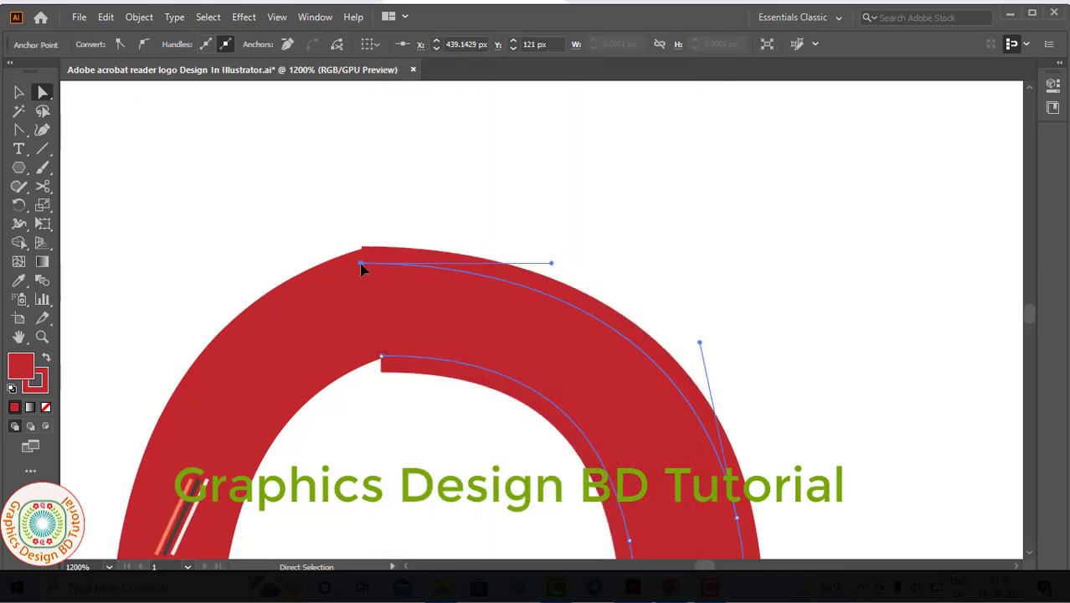
pyautogui.moveTo(381, 356); pyautogui.dragTo(370, 344)
pyautogui.moveTo(362, 263); pyautogui.dragTo(369, 262)
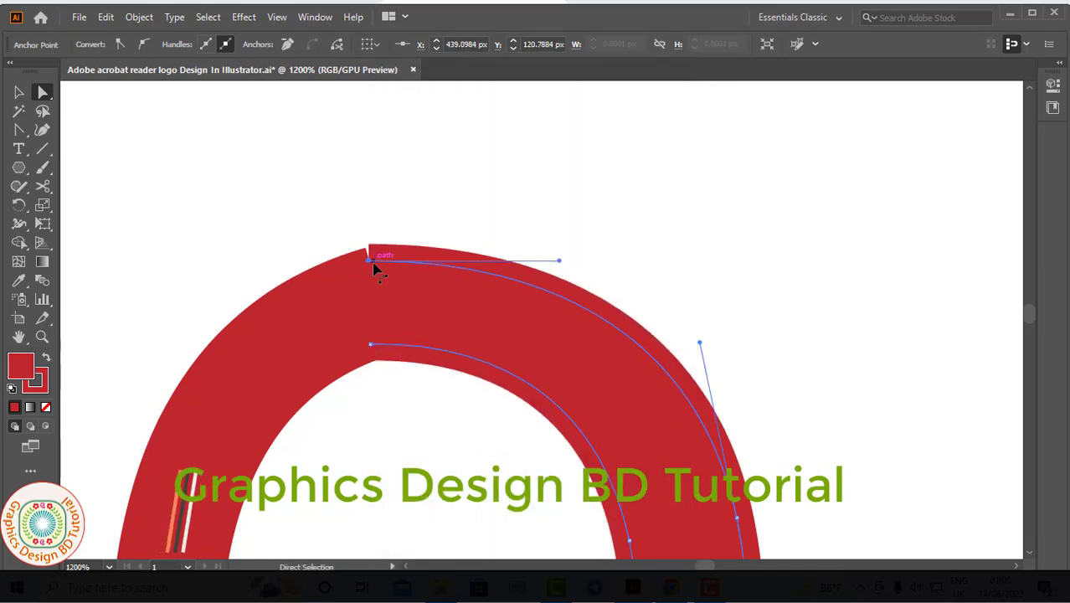
# Fine-tune the two anchors at the top joint so both ribbon edges run together, and deselect the segment
pyautogui.scroll(4, 371, 271)
pyautogui.moveTo(528, 270); pyautogui.dragTo(542, 360)
pyautogui.moveTo(479, 287); pyautogui.dragTo(464, 305)
pyautogui.scroll(-3, 493, 346)
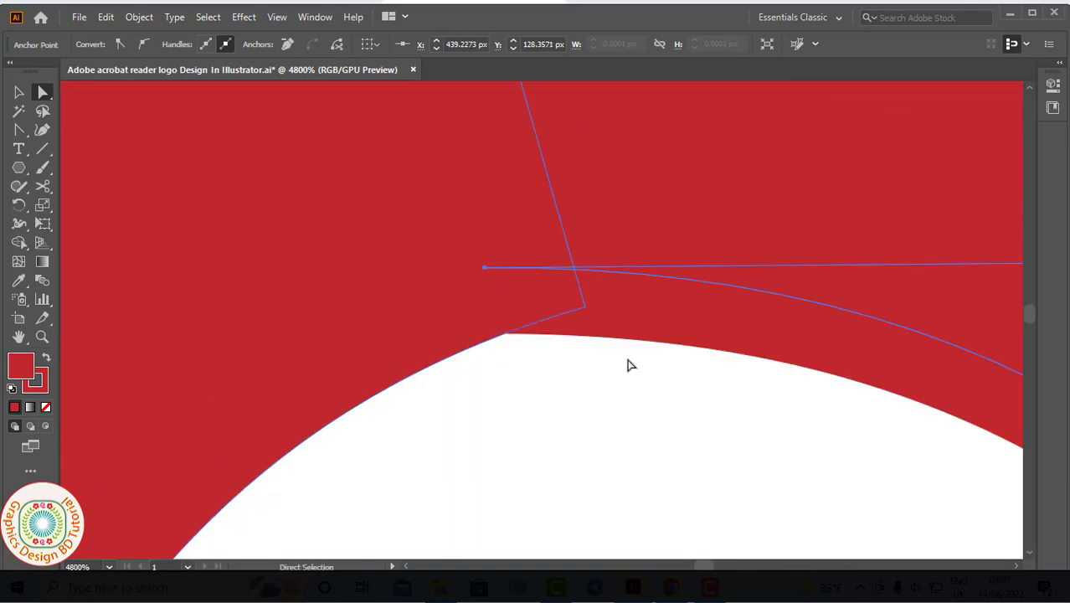
pyautogui.scroll(-5, 632, 365)
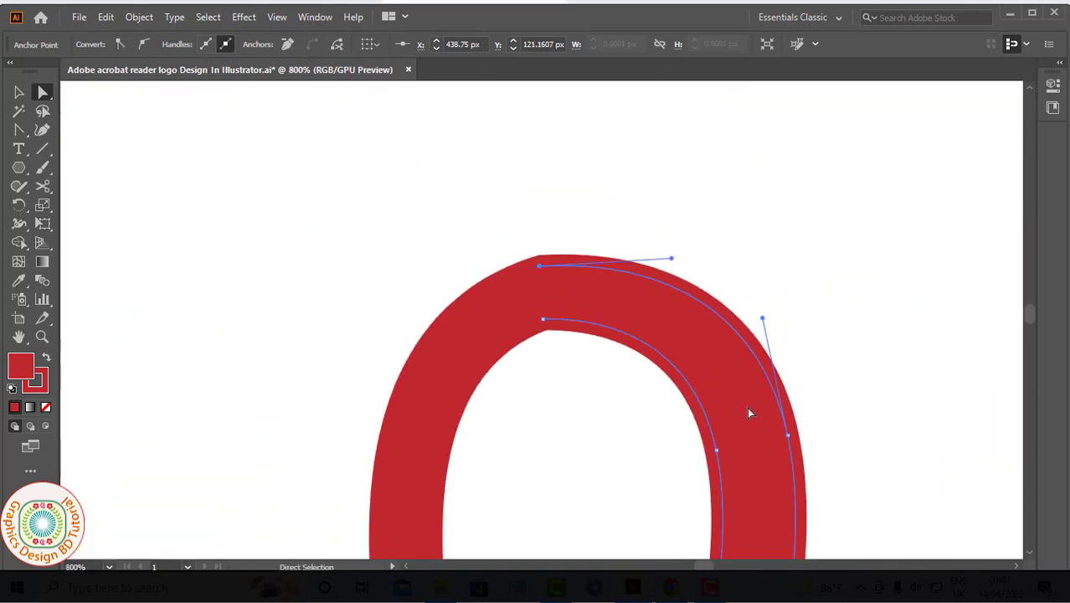
pyautogui.click(18, 92)
pyautogui.click(340, 200)
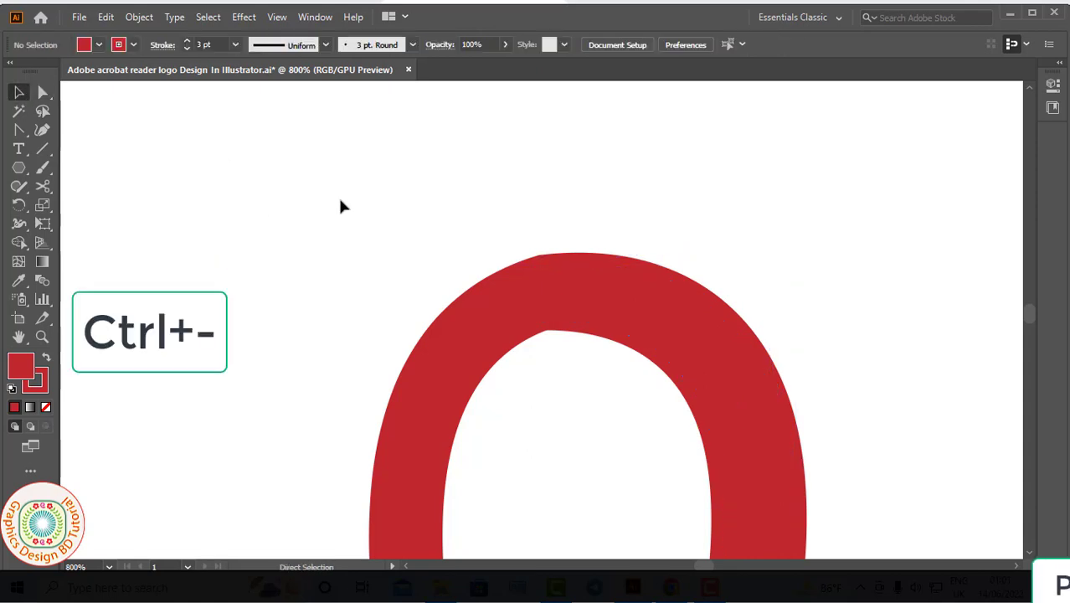
# Move the thick segment's inner end anchor at the lower-left loop onto the inner edge of the thinner band
pyautogui.hotkey('ctrl', '-')
pyautogui.hotkey('ctrl', '-')
pyautogui.hotkey('ctrl', '-')
pyautogui.hotkey('ctrl', '-')
pyautogui.hotkey('ctrl', '-')
pyautogui.hotkey('ctrl', '-')
pyautogui.hotkey('ctrl', '-')
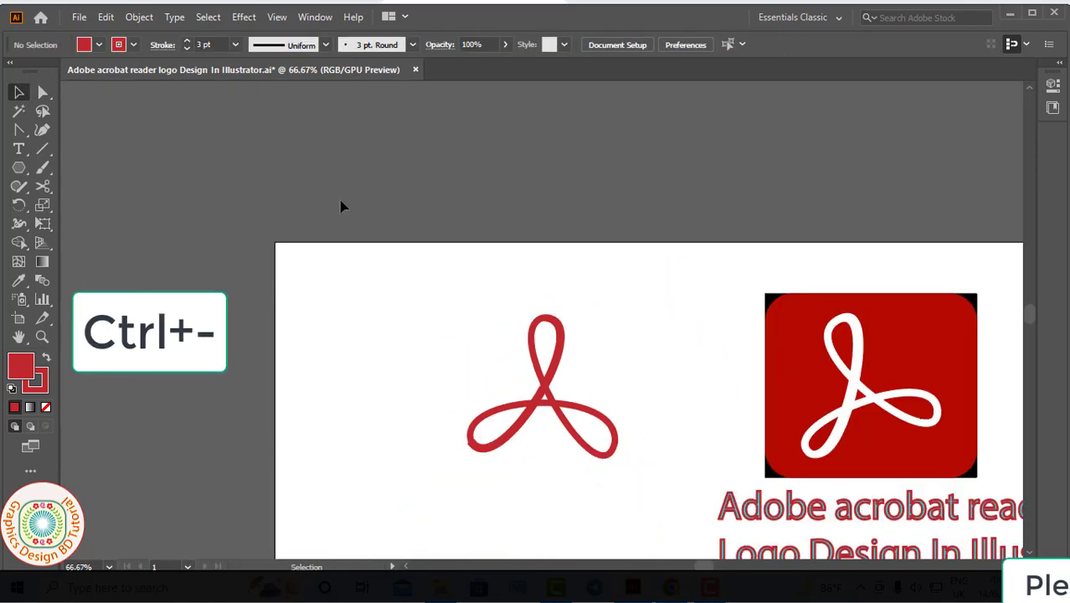
pyautogui.hotkey('ctrl', 'space')
pyautogui.click(574, 425)
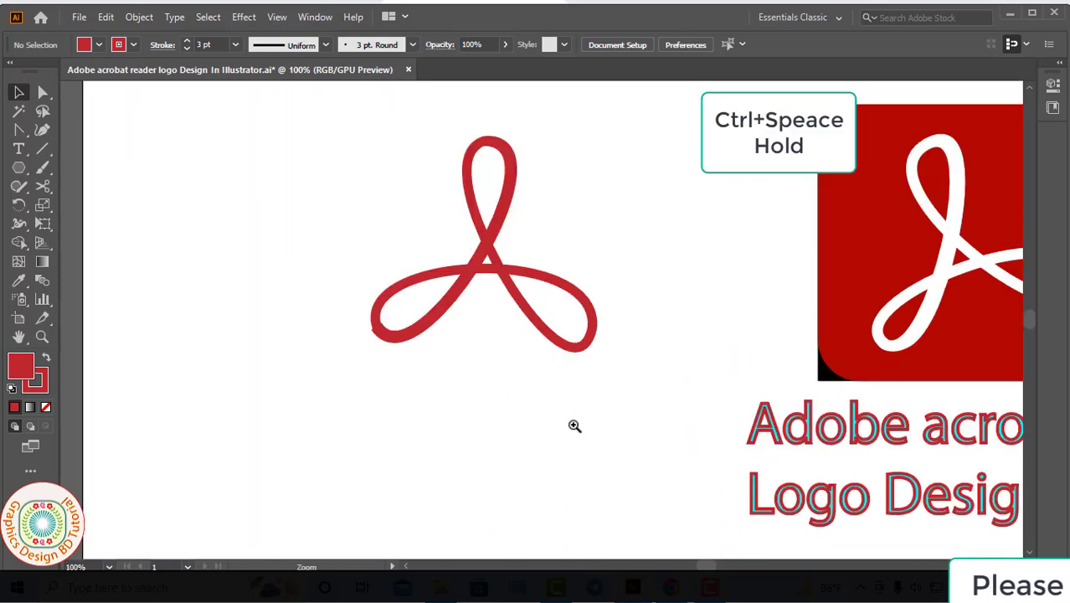
pyautogui.click(504, 314)
pyautogui.click(449, 339)
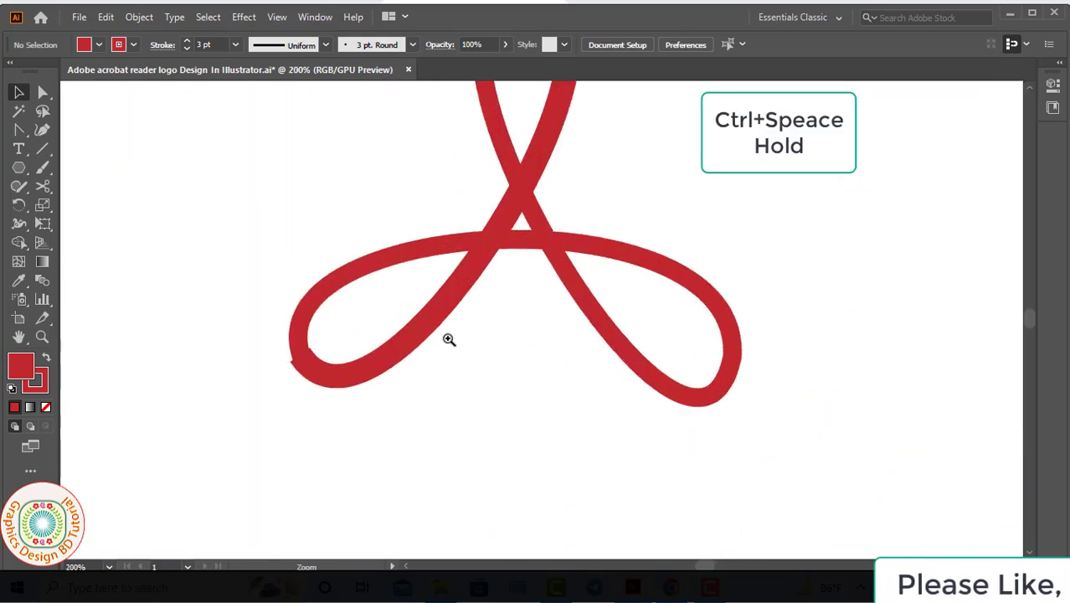
pyautogui.click(432, 349)
pyautogui.click(449, 337)
pyautogui.click(450, 338)
pyautogui.click(450, 336)
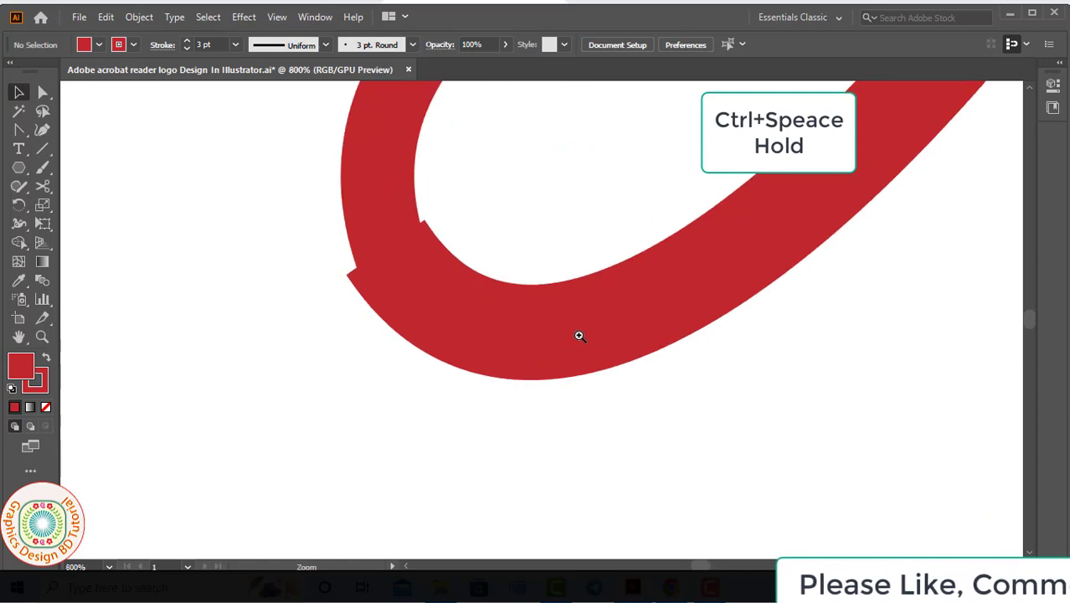
pyautogui.click(447, 335)
pyautogui.click(441, 266)
pyautogui.click(441, 265)
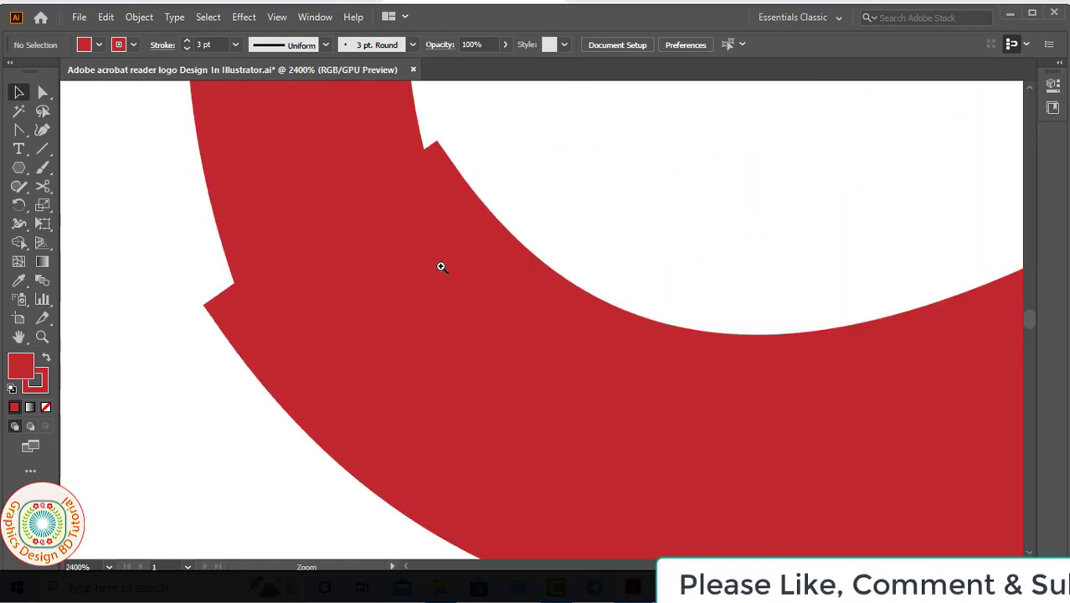
pyautogui.click(42, 92)
pyautogui.moveTo(429, 189); pyautogui.dragTo(419, 202)
pyautogui.click(402, 163)
pyautogui.click(402, 163)
pyautogui.moveTo(463, 288); pyautogui.dragTo(454, 291)
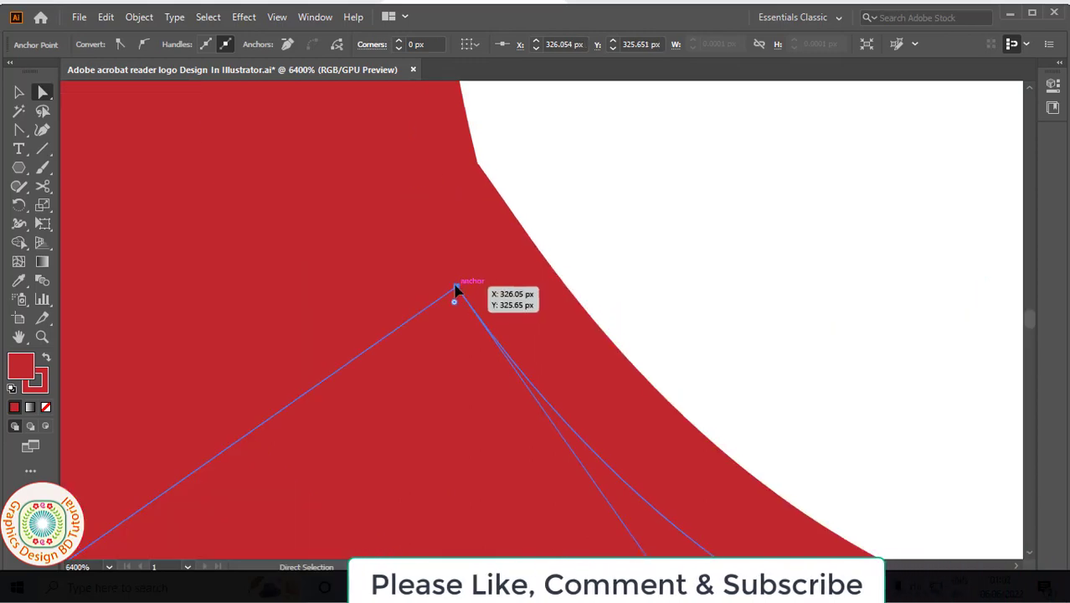
# Move the thick segment's outer end anchor at the lower-left loop to align with the thinner band's outer edge
pyautogui.moveTo(159, 502); pyautogui.dragTo(455, 264)
pyautogui.moveTo(303, 366); pyautogui.dragTo(331, 347)
pyautogui.moveTo(330, 347); pyautogui.dragTo(388, 310)
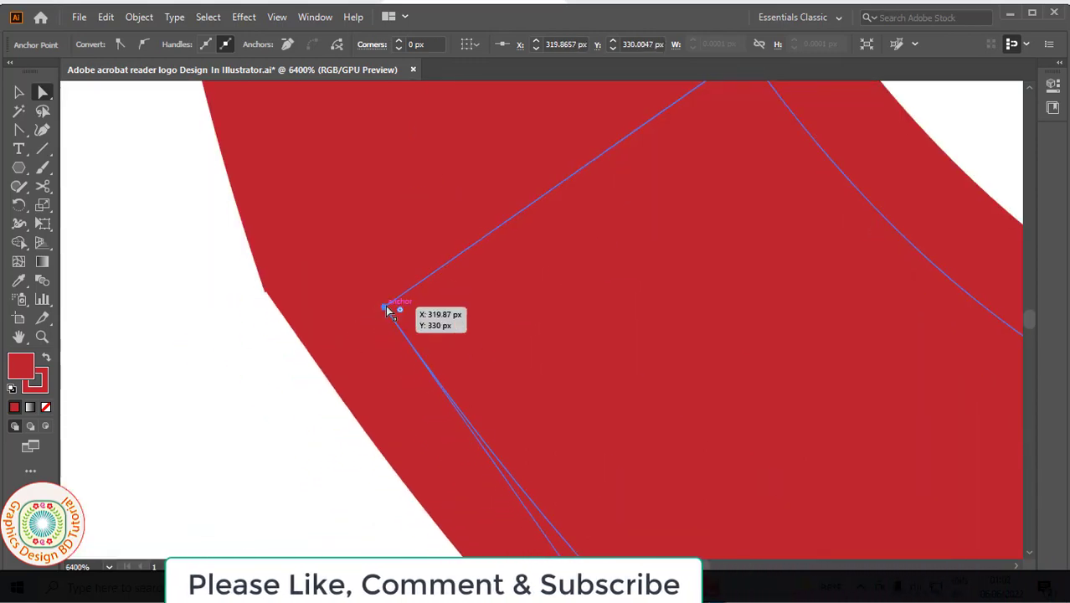
# Adjust the direction handles of the outer and inner end anchors to smooth the lower-left joint's curves
pyautogui.hotkey('ctrl', '-')
pyautogui.hotkey('ctrl', '-')
pyautogui.hotkey('ctrl', '-')
pyautogui.moveTo(572, 528); pyautogui.dragTo(361, 401)
pyautogui.moveTo(461, 375); pyautogui.dragTo(454, 407)
pyautogui.hotkey('ctrl', '+')
pyautogui.hotkey('ctrl', '+')
pyautogui.hotkey('ctrl', '+')
pyautogui.hotkey('ctrl', '-')
pyautogui.hotkey('ctrl', '-')
pyautogui.hotkey('ctrl', '-')
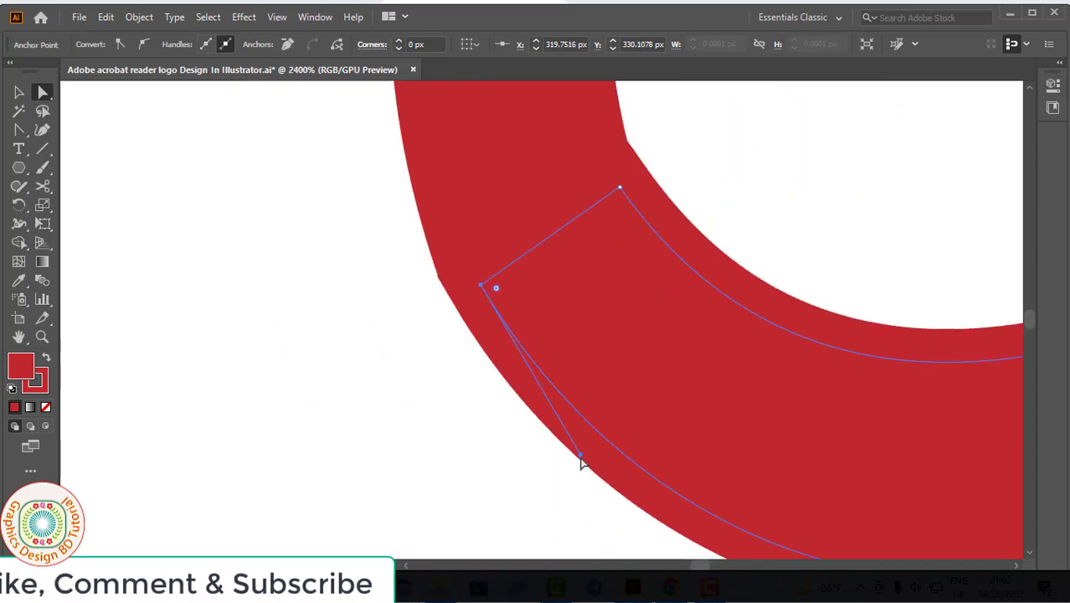
pyautogui.moveTo(756, 383); pyautogui.dragTo(731, 378)
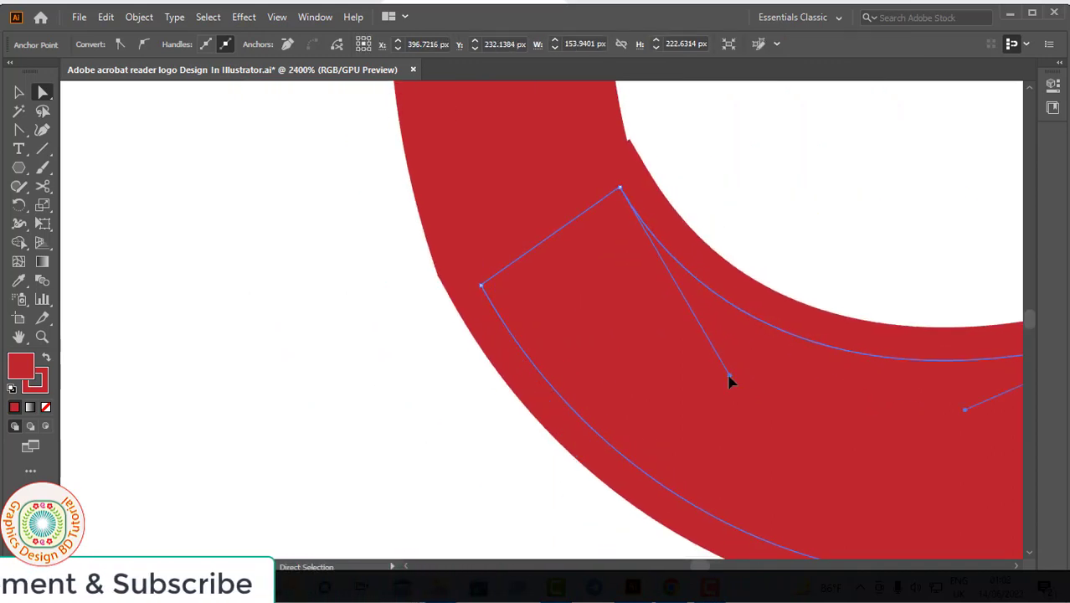
# Nudge the inner end anchor of the lower-left joint to close its remaining notch, and deselect the artwork
pyautogui.scroll(4, 632, 147)
pyautogui.moveTo(587, 290); pyautogui.dragTo(582, 293)
pyautogui.moveTo(582, 294); pyautogui.dragTo(577, 295)
pyautogui.hotkey('ctrl', '-')
pyautogui.hotkey('ctrl', '-')
pyautogui.hotkey('ctrl', '-')
pyautogui.hotkey('ctrl', '-')
pyautogui.hotkey('ctrl', '-')
pyautogui.hotkey('ctrl', '-')
pyautogui.hotkey('ctrl', '-')
pyautogui.hotkey('ctrl', '-')
pyautogui.hotkey('ctrl', '-')
pyautogui.hotkey('ctrl', '-')
pyautogui.hotkey('ctrl', '-')
pyautogui.hotkey('ctrl', '-')
pyautogui.hotkey('ctrl', '-')
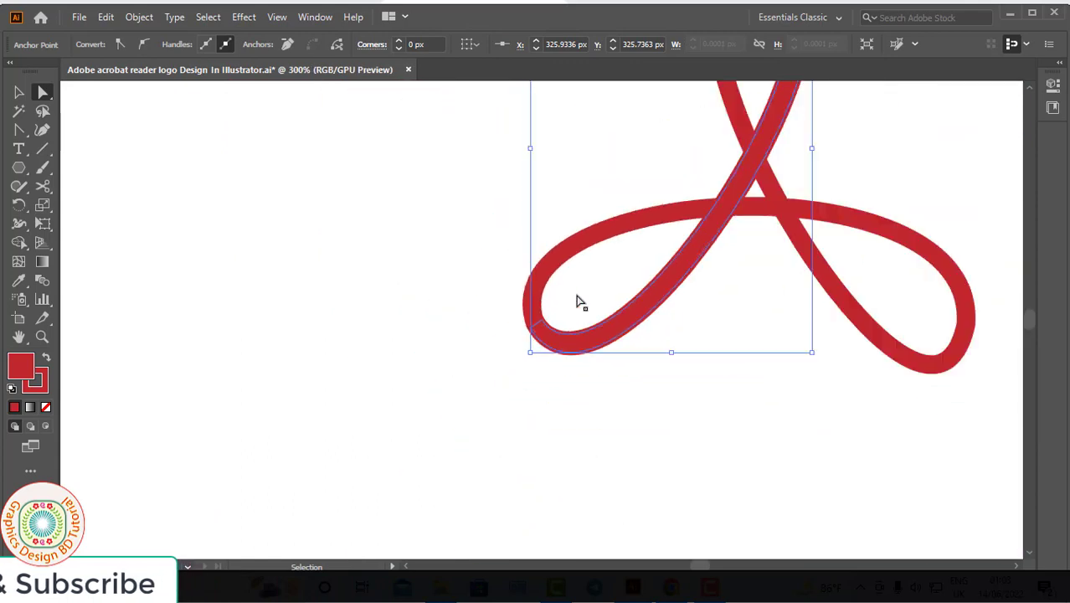
pyautogui.moveTo(477, 305); pyautogui.dragTo(313, 332)
pyautogui.press('v')
pyautogui.click(302, 161)
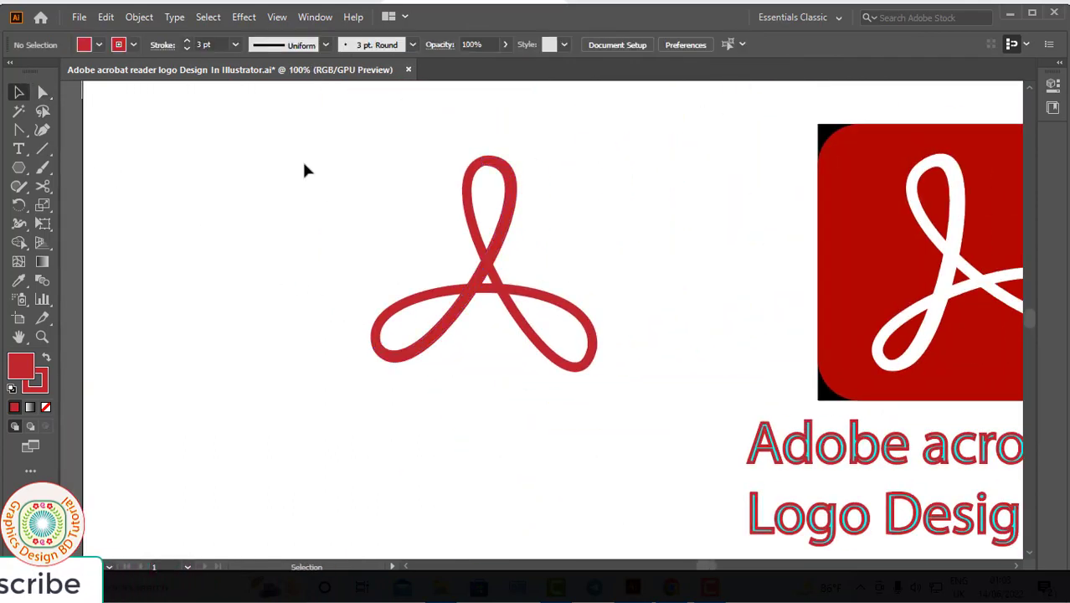
# Select all pieces of the looped ribbon symbol and group them
pyautogui.moveTo(303, 162); pyautogui.dragTo(468, 352)
pyautogui.moveTo(598, 404); pyautogui.dragTo(597, 402)
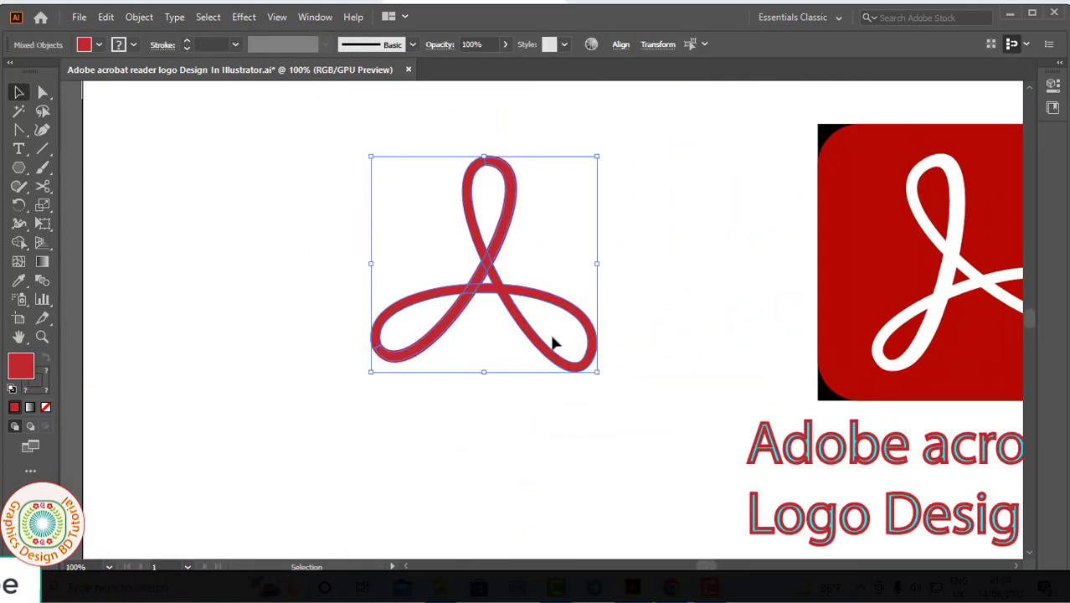
pyautogui.rightClick(508, 297)
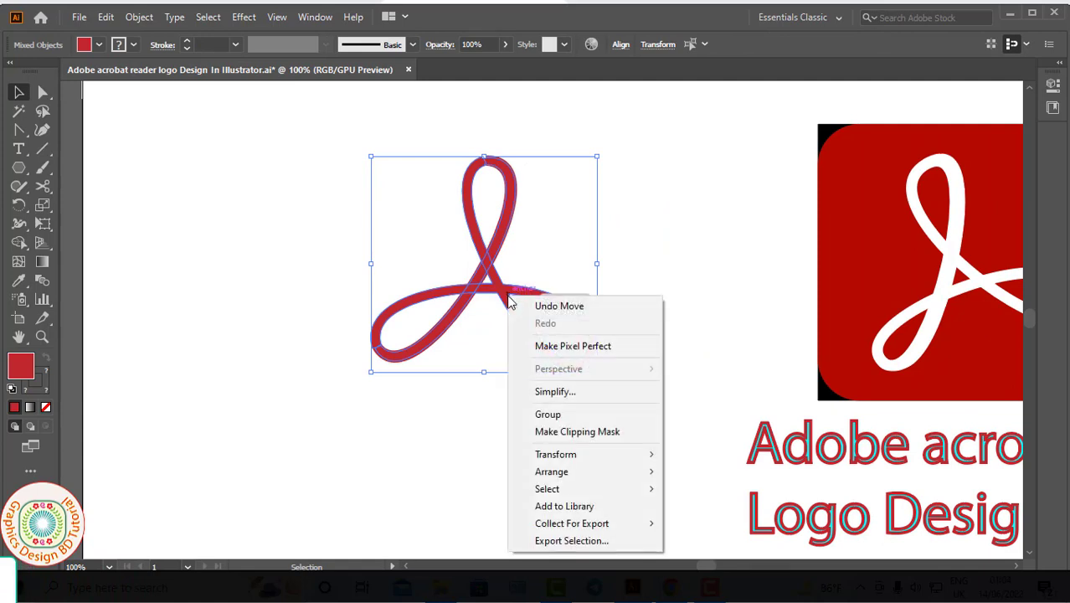
pyautogui.click(549, 414)
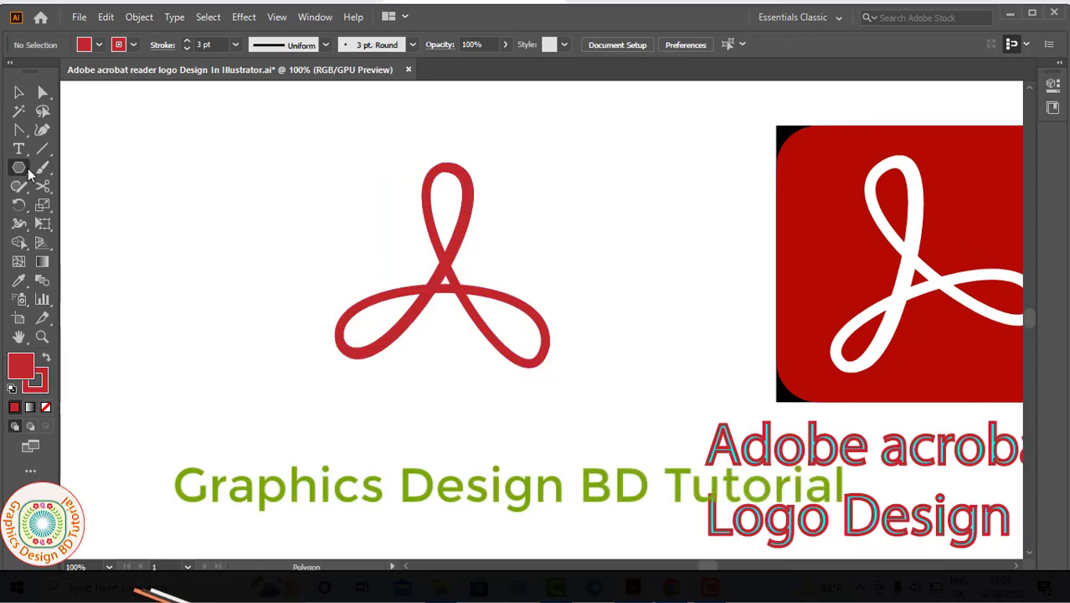
# Draw a square covering the looped symbol with the Rectangle tool, its upper edge level with the reference image's
pyautogui.click(28, 172)
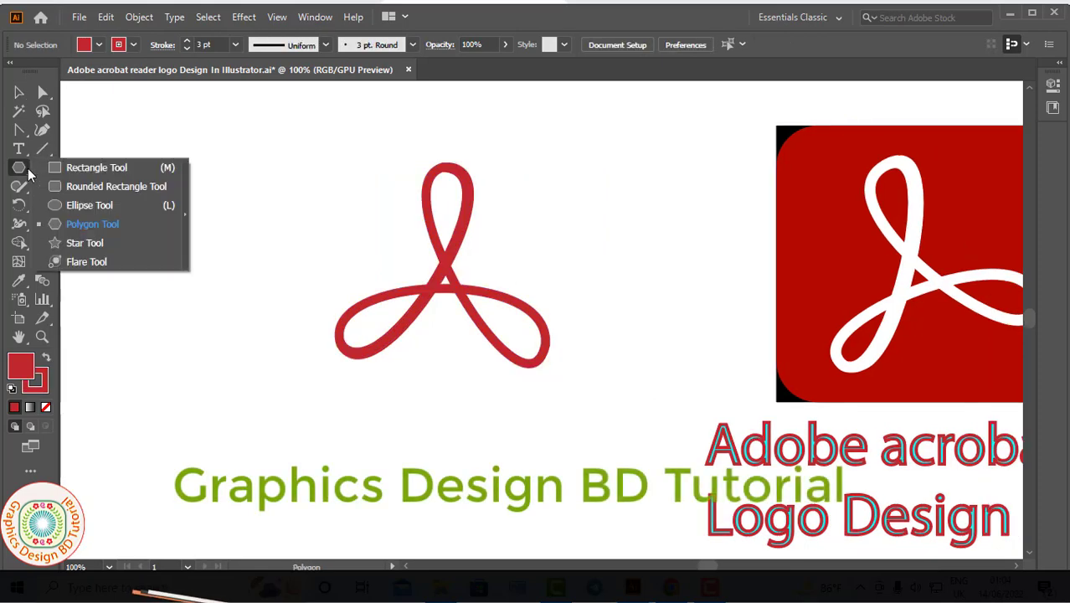
pyautogui.click(78, 167)
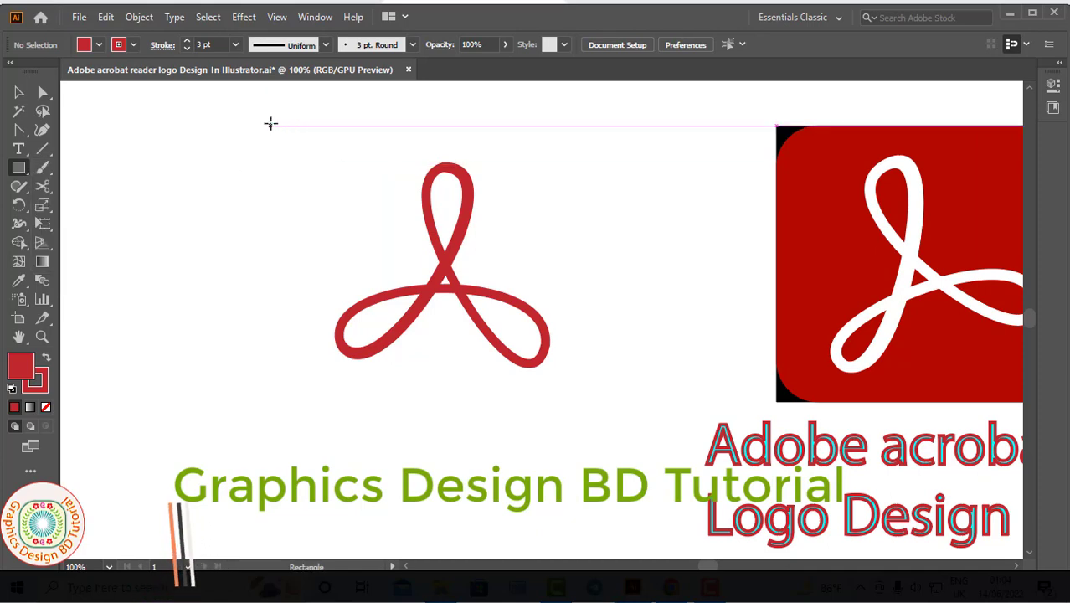
pyautogui.moveTo(270, 124); pyautogui.dragTo(590, 404)
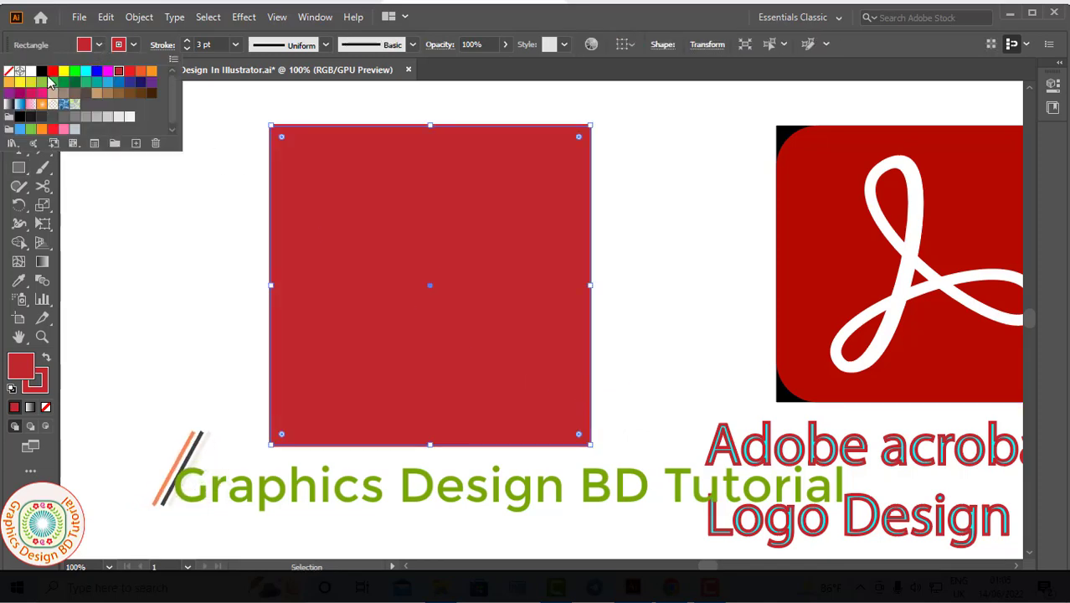
# Fill the square with black and reduce its stroke to 0 pt
pyautogui.click(42, 71)
pyautogui.click(363, 220)
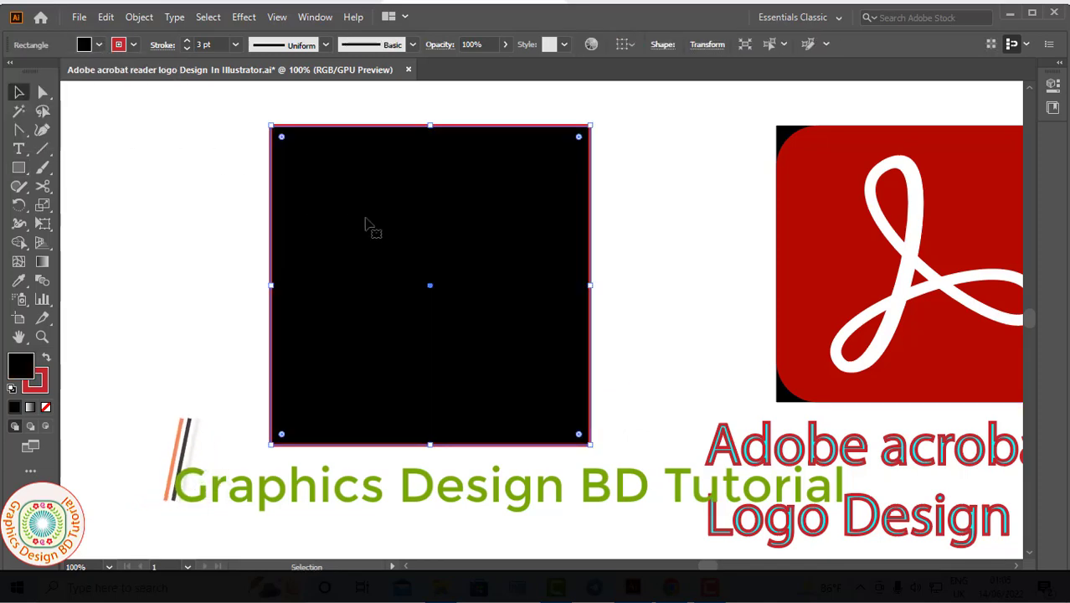
pyautogui.click(188, 48)
pyautogui.click(189, 48)
pyautogui.click(189, 48)
pyautogui.click(188, 50)
pyautogui.click(188, 49)
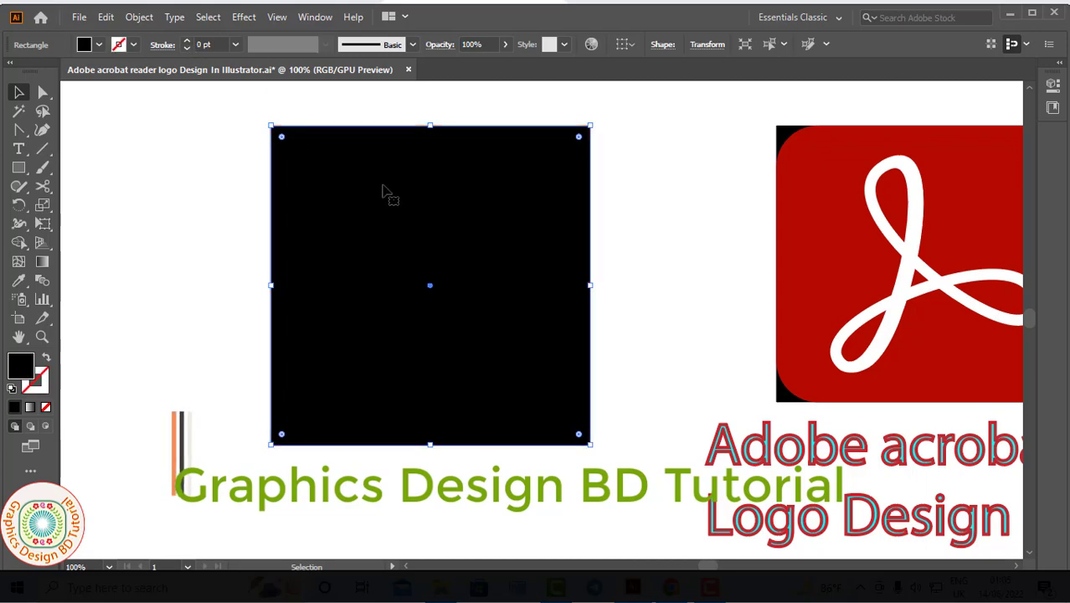
# Send the black square to the back, behind the red looped symbol
pyautogui.rightClick(383, 190)
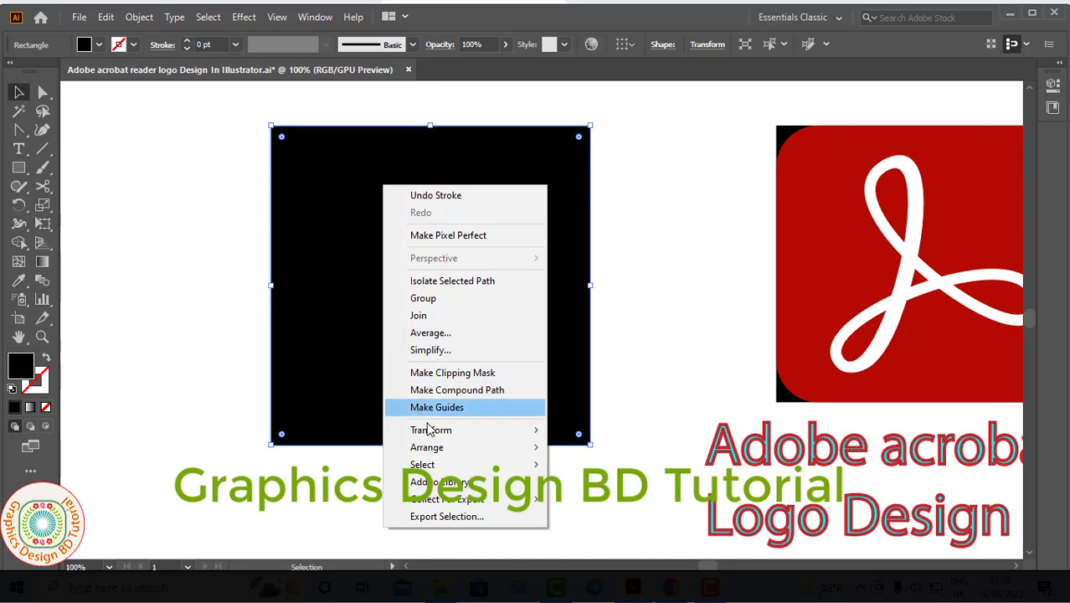
pyautogui.moveTo(461, 447)
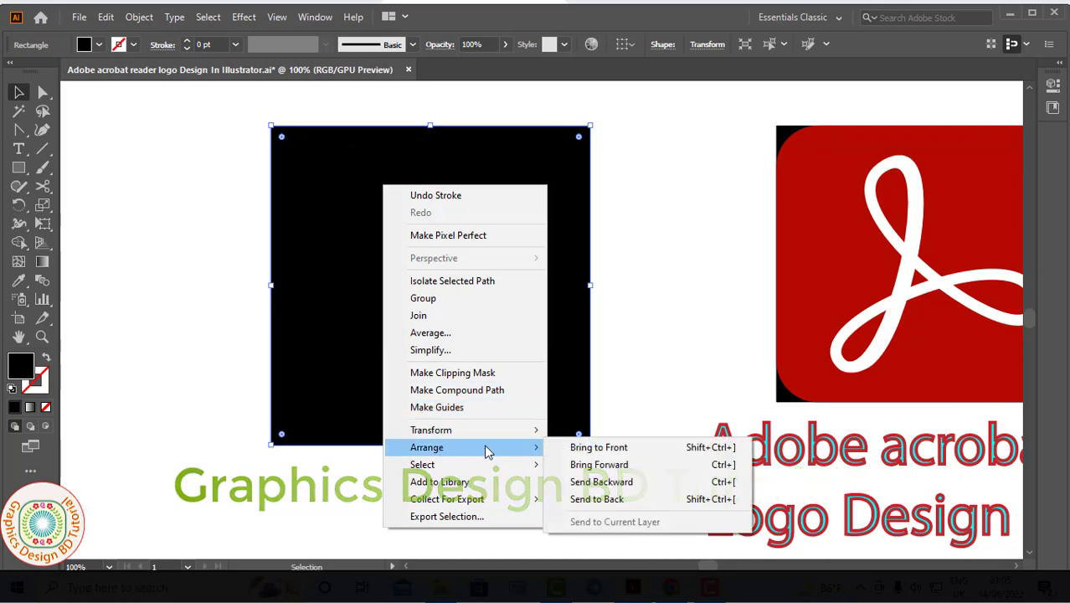
pyautogui.click(600, 500)
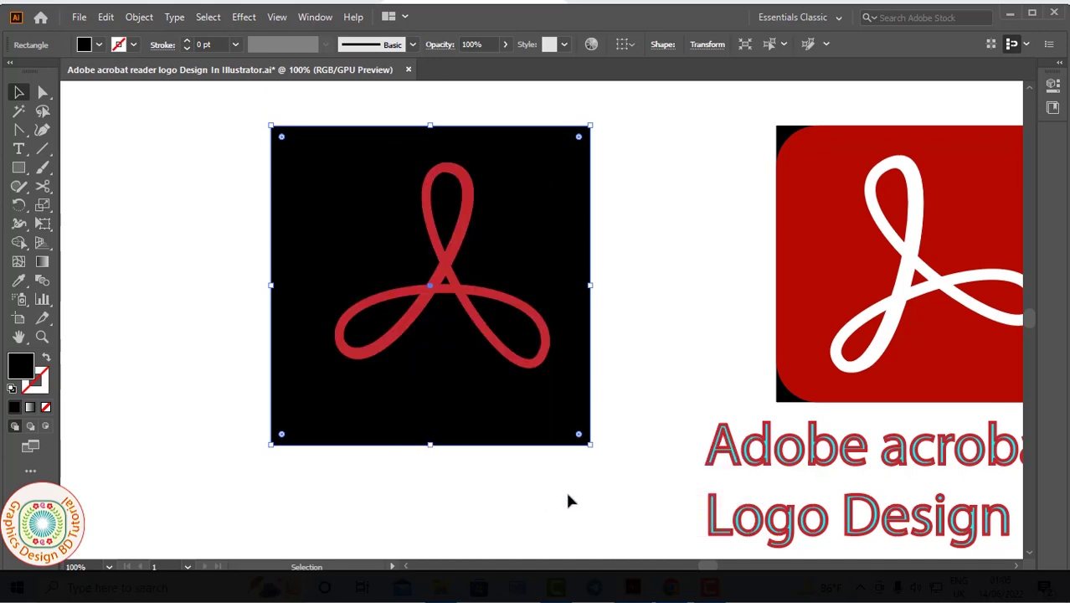
# Copy the black square and paste the duplicate directly in front of it
pyautogui.click(109, 21)
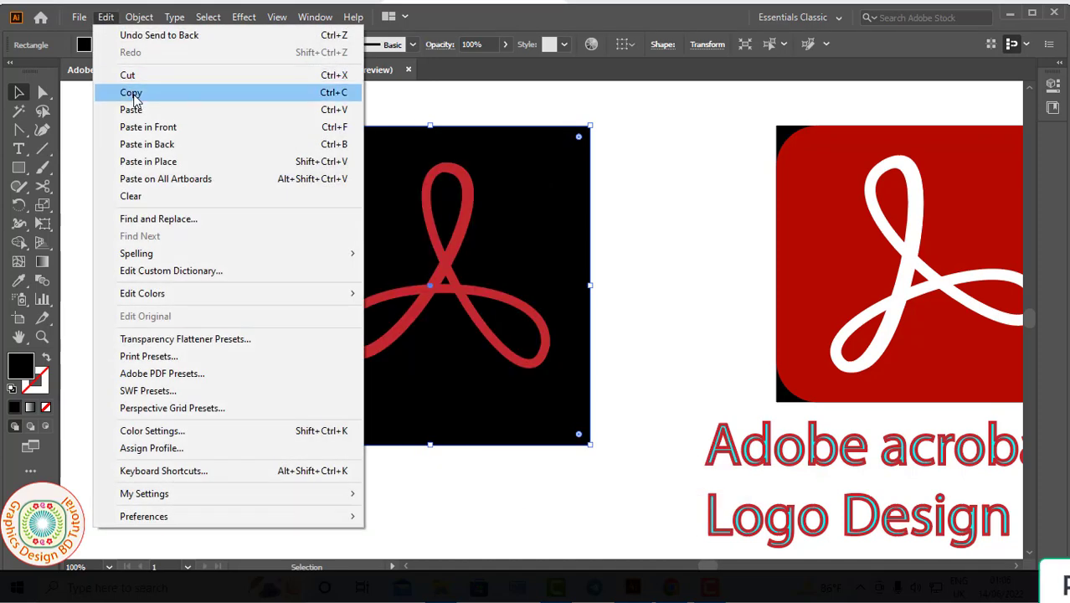
pyautogui.click(134, 94)
pyautogui.click(106, 17)
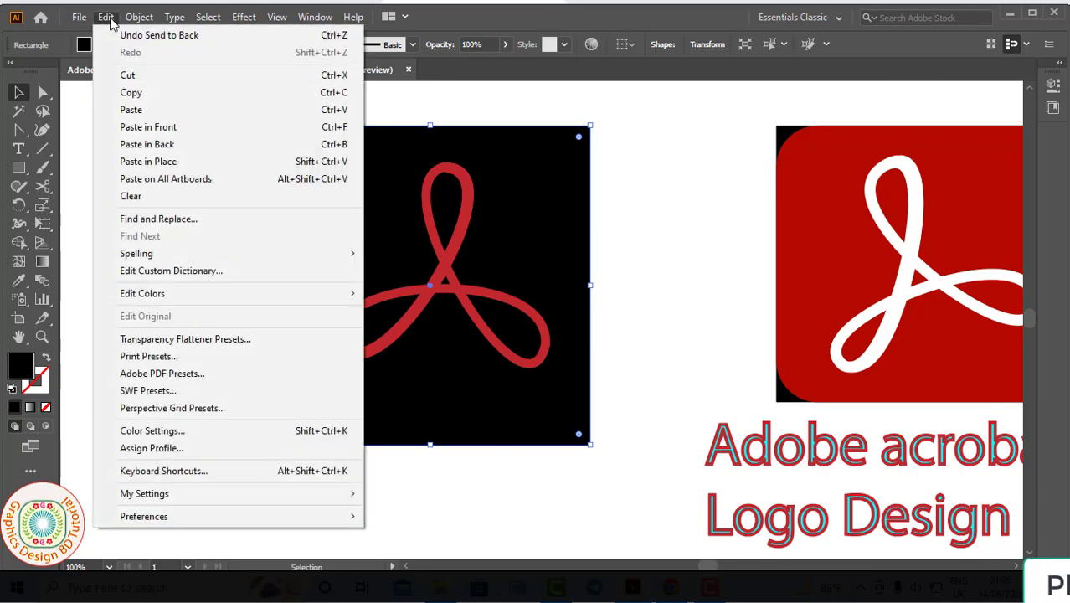
pyautogui.click(157, 132)
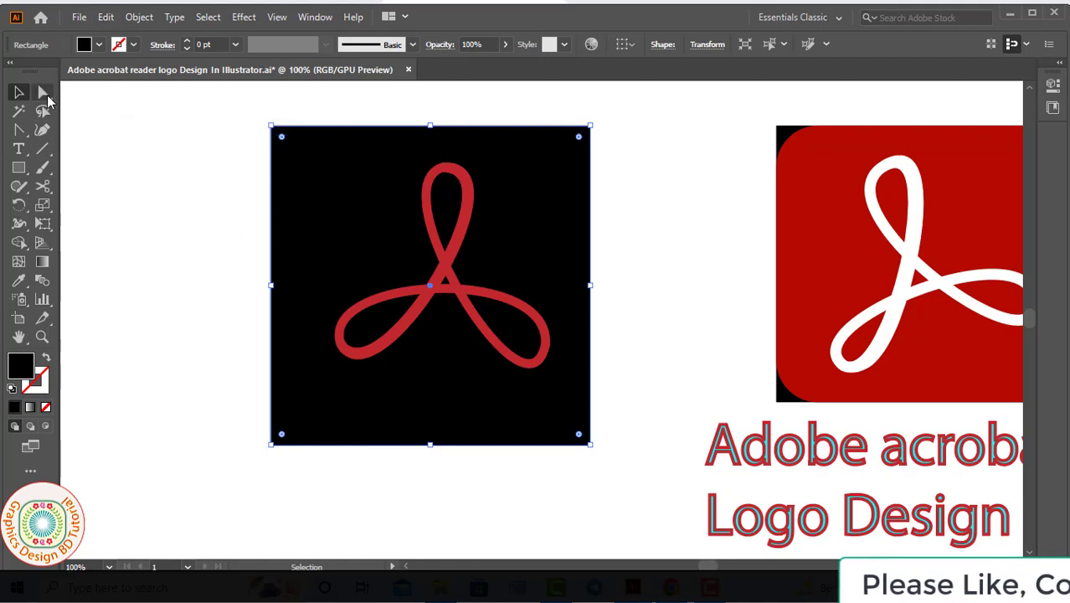
# Round all corners of the duplicated front square to about 45 px and fill it with bright red
pyautogui.press('a')
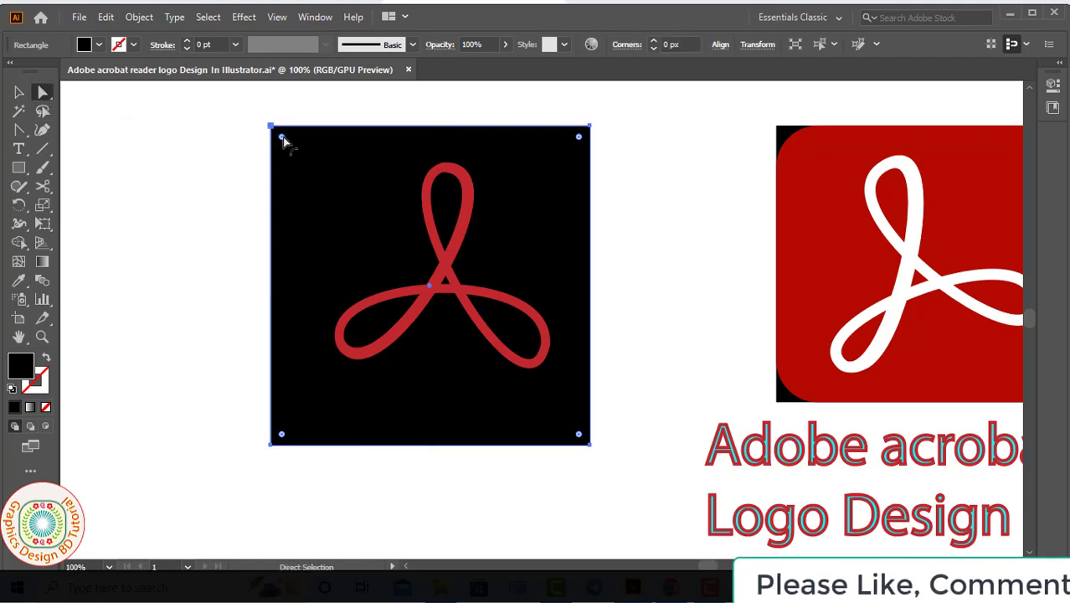
pyautogui.moveTo(284, 139); pyautogui.dragTo(317, 168)
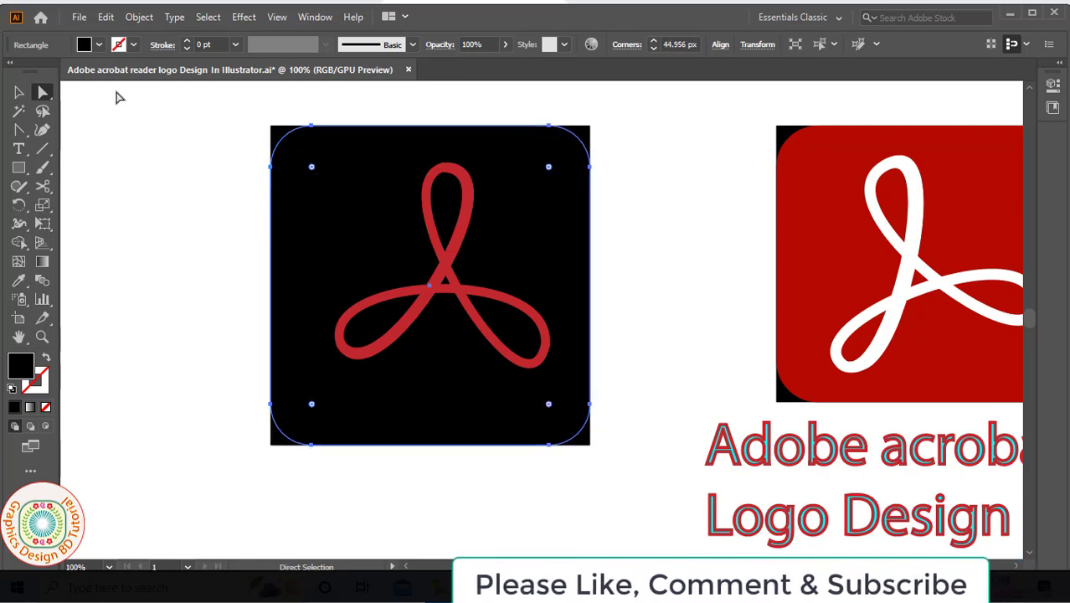
pyautogui.click(21, 94)
pyautogui.click(84, 44)
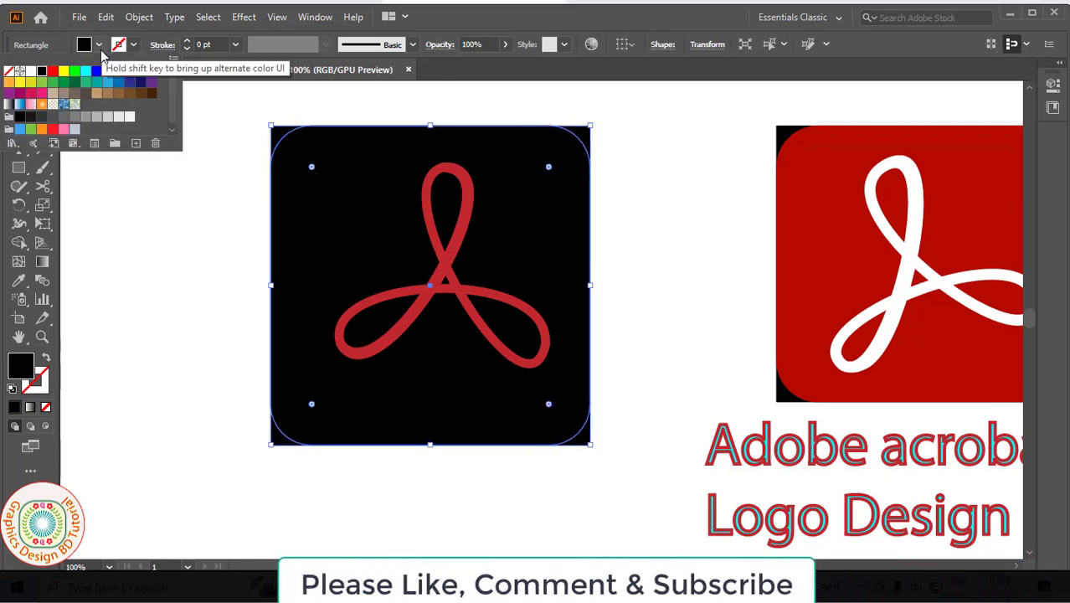
pyautogui.click(52, 72)
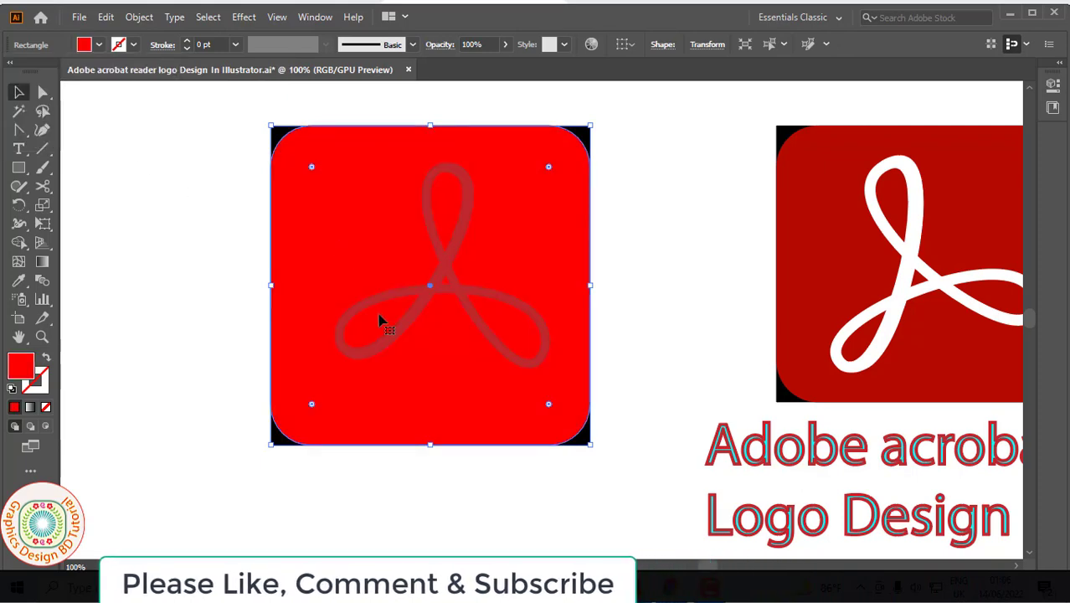
# Fill the grouped looped symbol with white
pyautogui.click(408, 328)
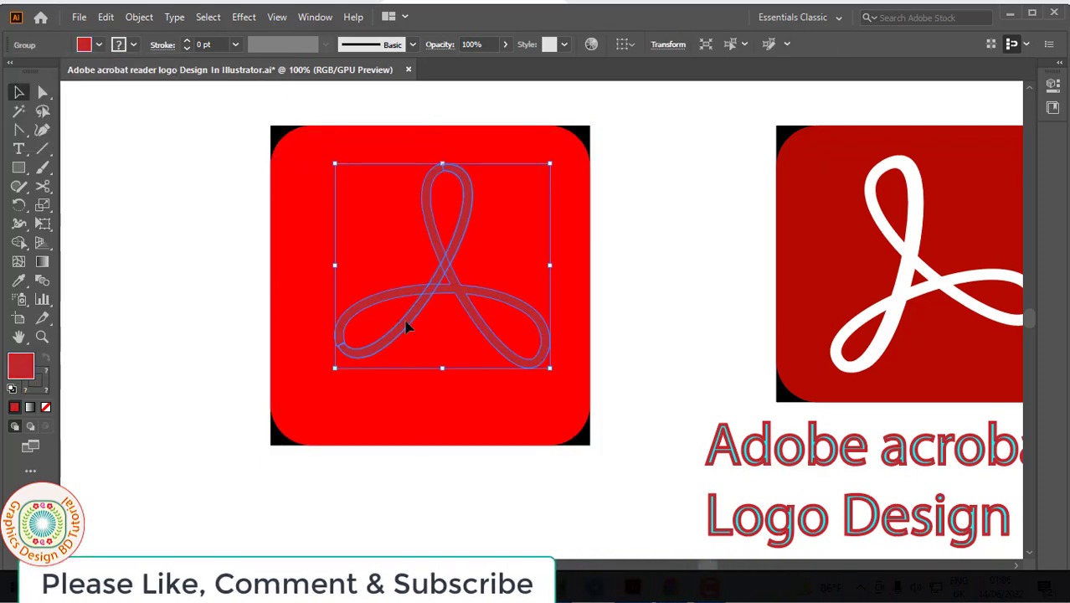
pyautogui.click(84, 44)
pyautogui.click(30, 72)
pyautogui.click(209, 192)
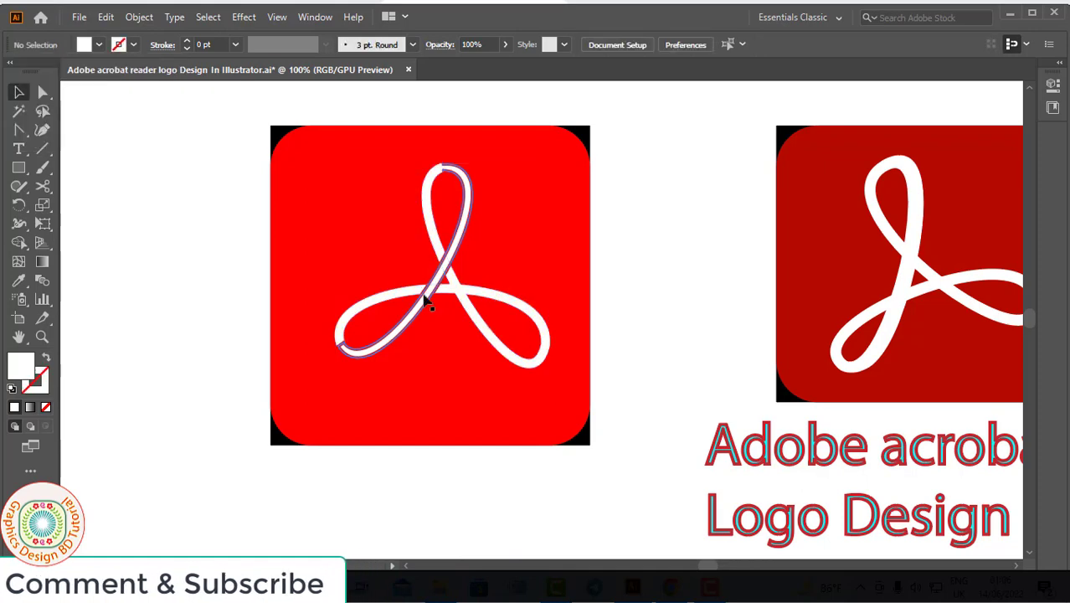
# Ungroup the pieces of the white looped symbol
pyautogui.click(387, 306)
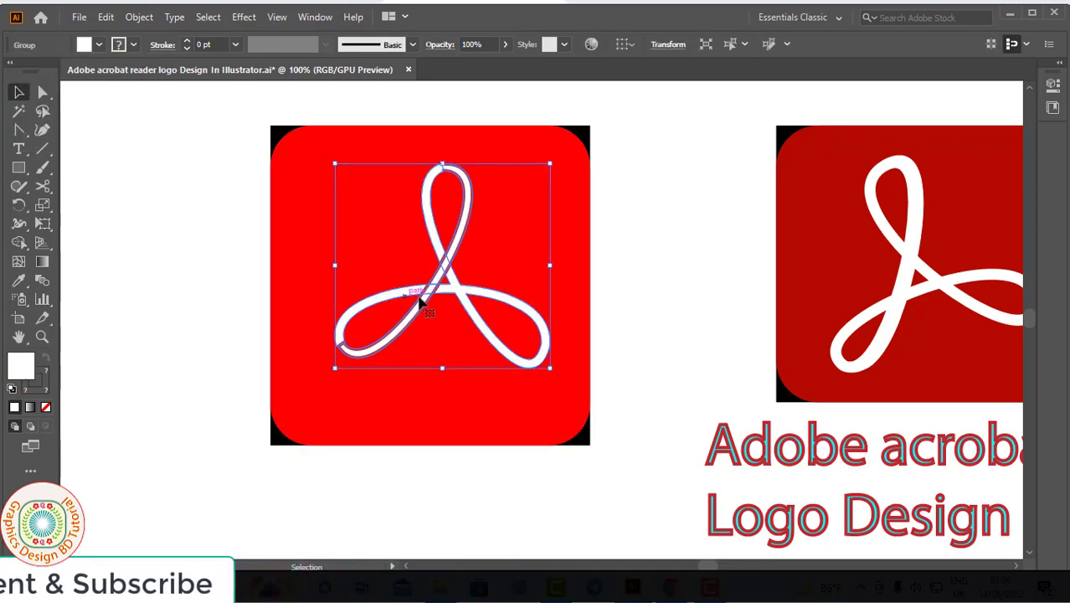
pyautogui.rightClick(428, 305)
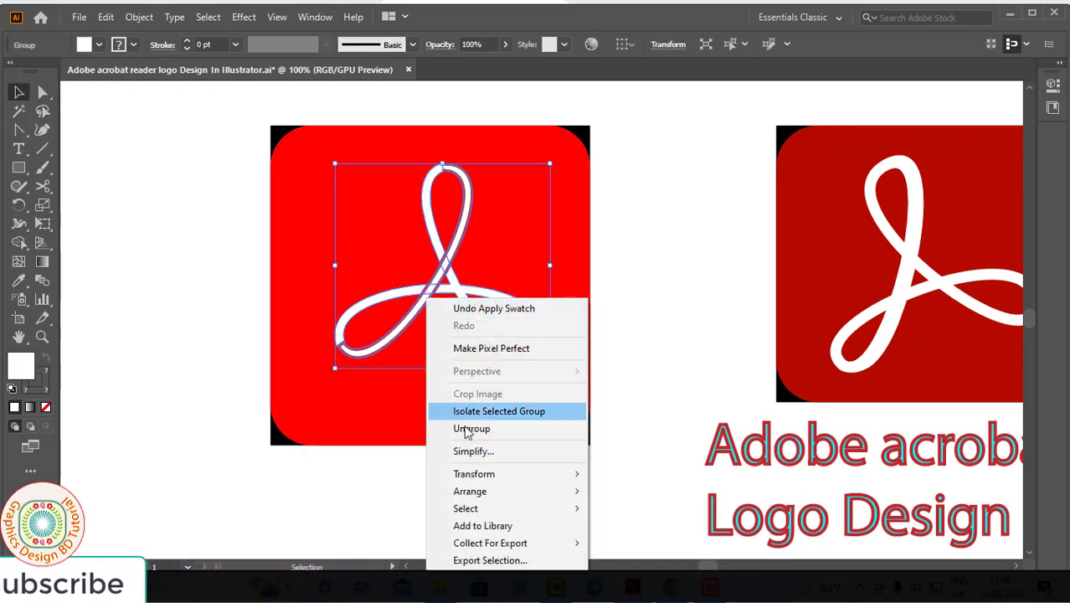
pyautogui.click(471, 429)
pyautogui.click(356, 355)
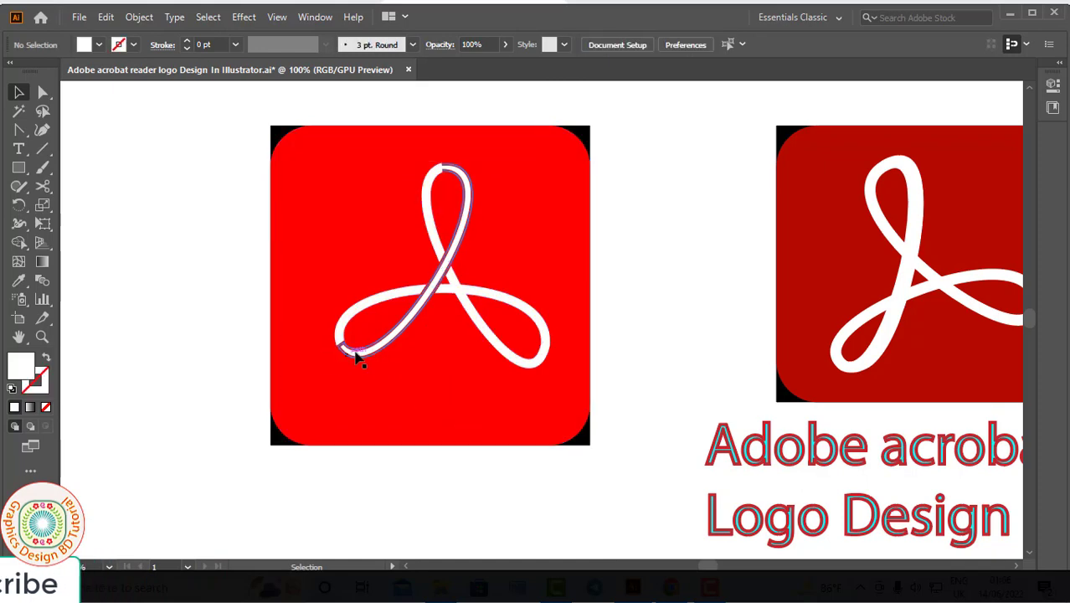
# Set the stroke of the strand running from the upper loop to the lower-left loop to white
pyautogui.click(402, 339)
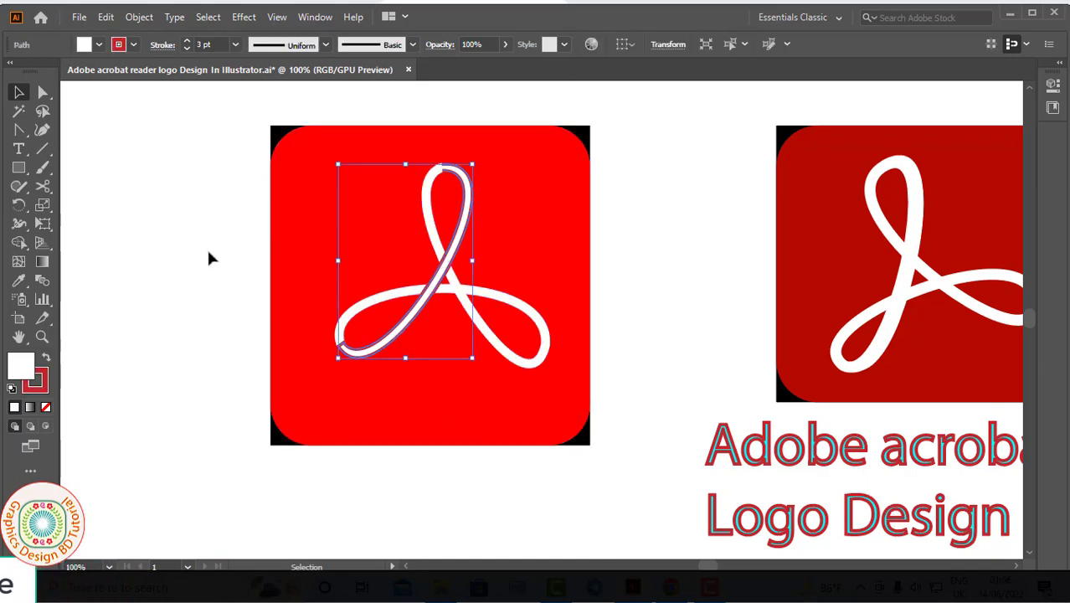
pyautogui.click(132, 45)
pyautogui.click(31, 71)
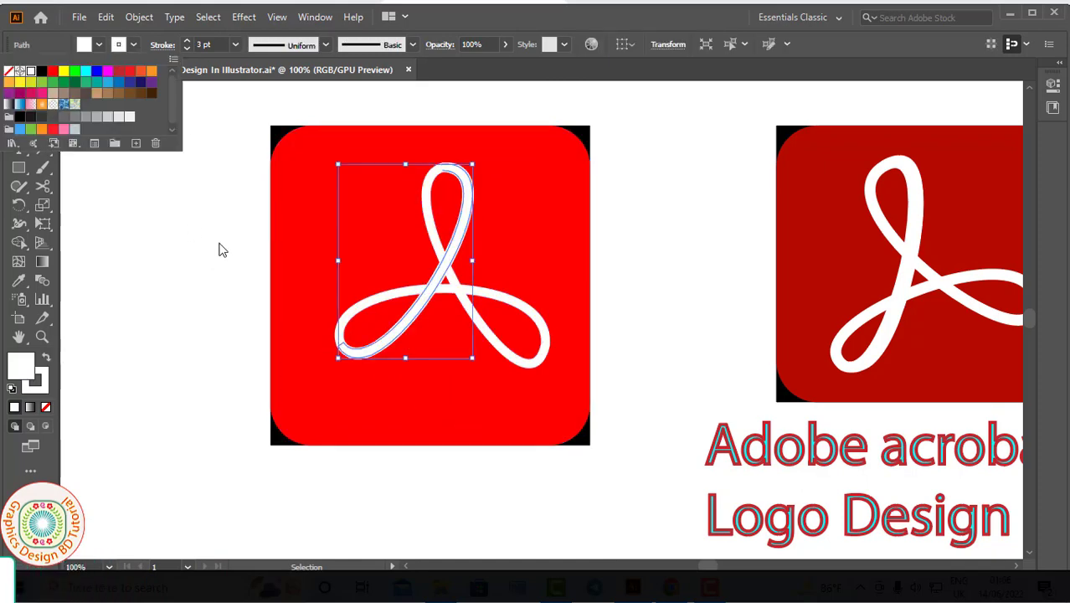
pyautogui.click(222, 250)
pyautogui.click(222, 249)
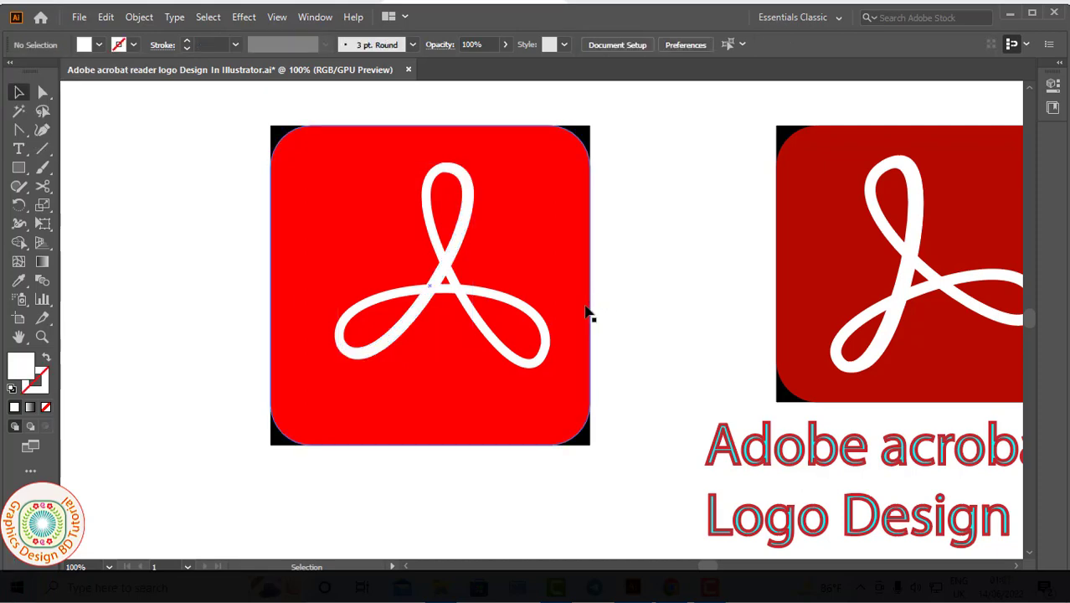
# Expand the white-stroked strand and group it with the rest of the looped symbol
pyautogui.click(461, 242)
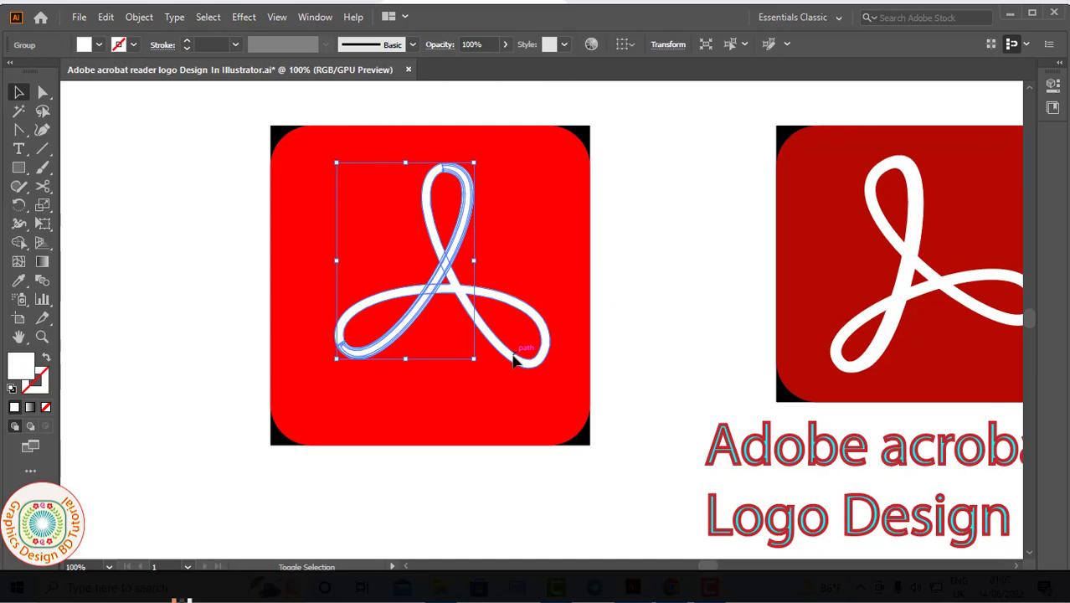
pyautogui.keyDown('shift'); pyautogui.click(517, 362); pyautogui.keyUp('shift')
pyautogui.rightClick(517, 362)
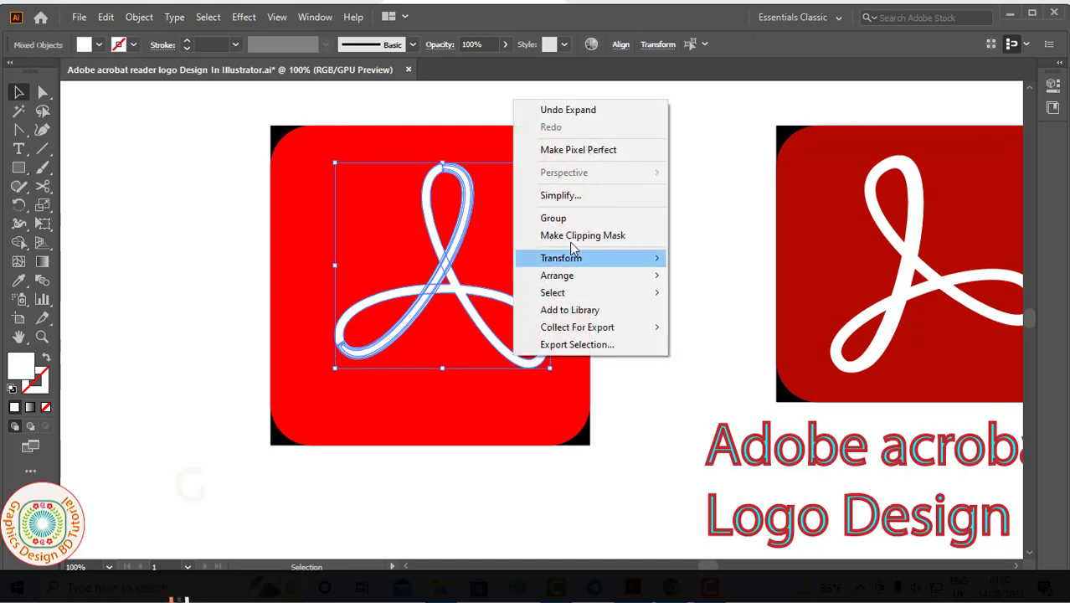
pyautogui.click(570, 220)
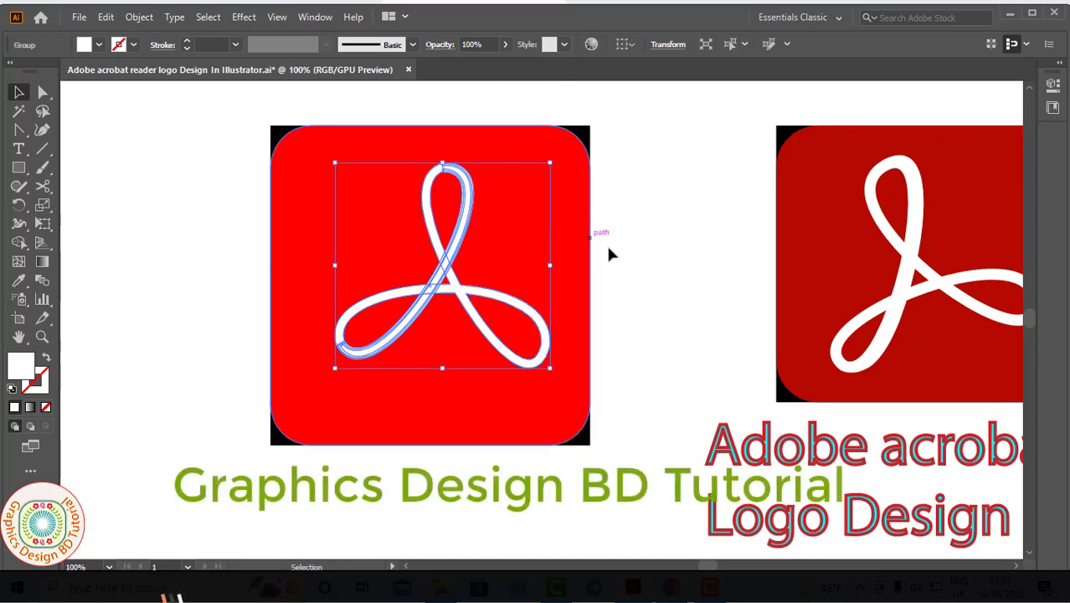
pyautogui.click(669, 281)
# Select the red rounded square together with the black square behind it and lock both
pyautogui.scroll(-1, 442, 345)
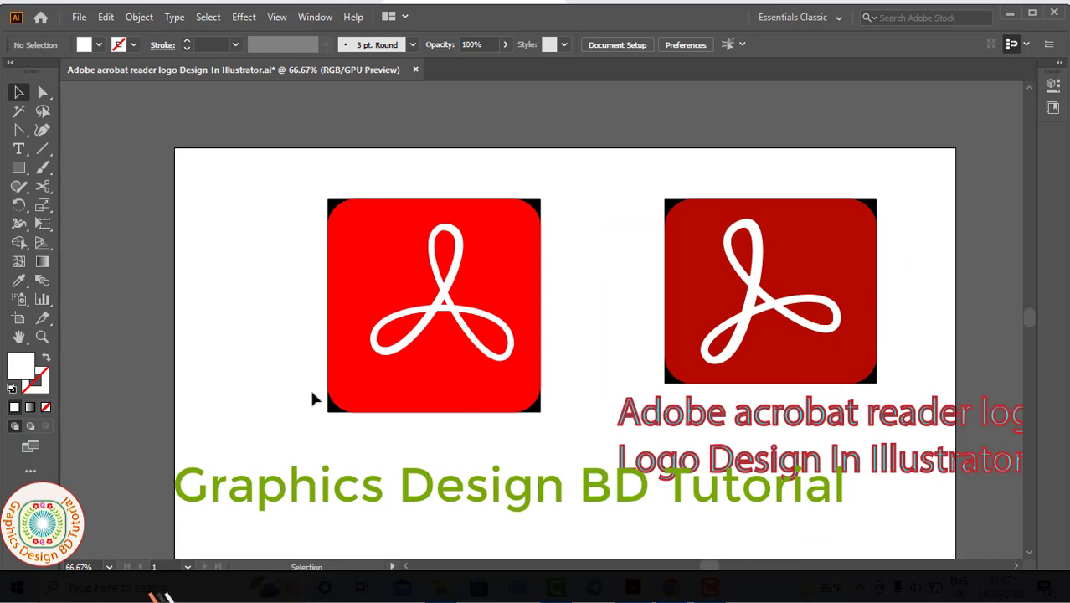
pyautogui.moveTo(397, 435); pyautogui.dragTo(409, 446)
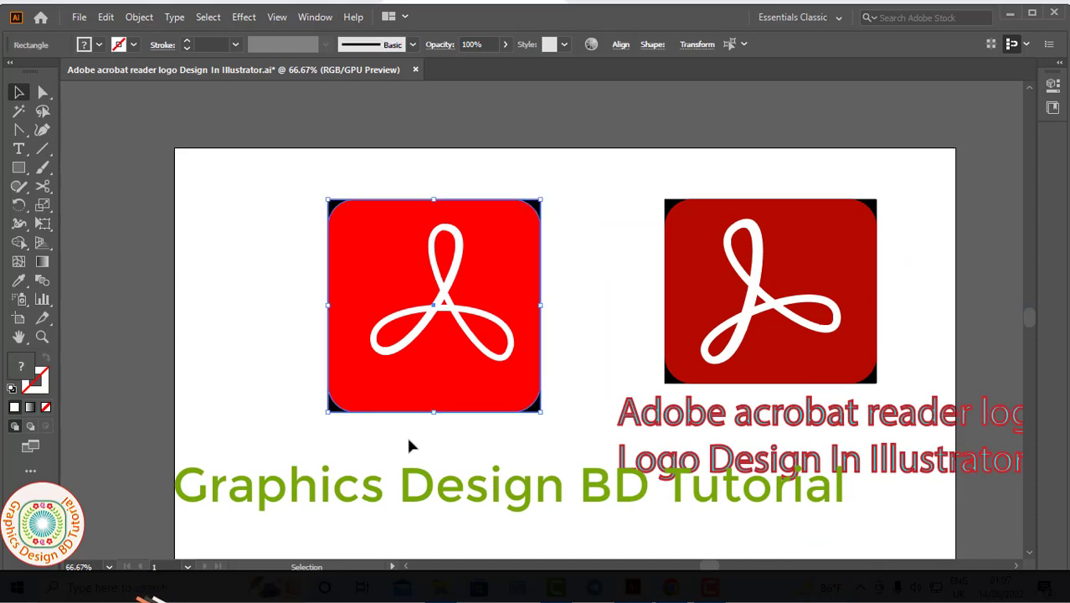
pyautogui.click(140, 17)
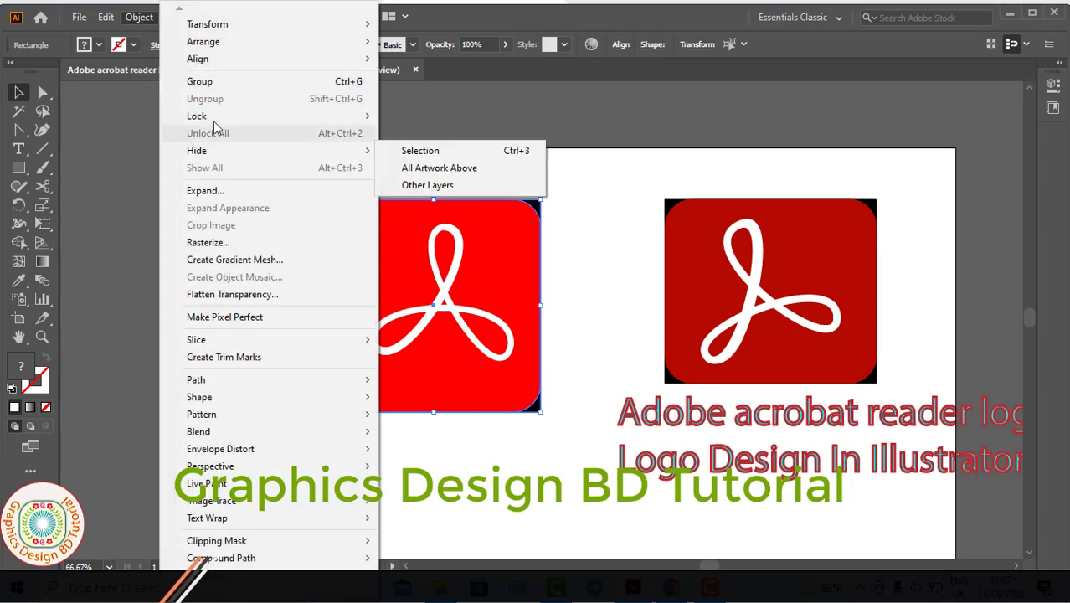
pyautogui.moveTo(233, 122)
pyautogui.click(417, 114)
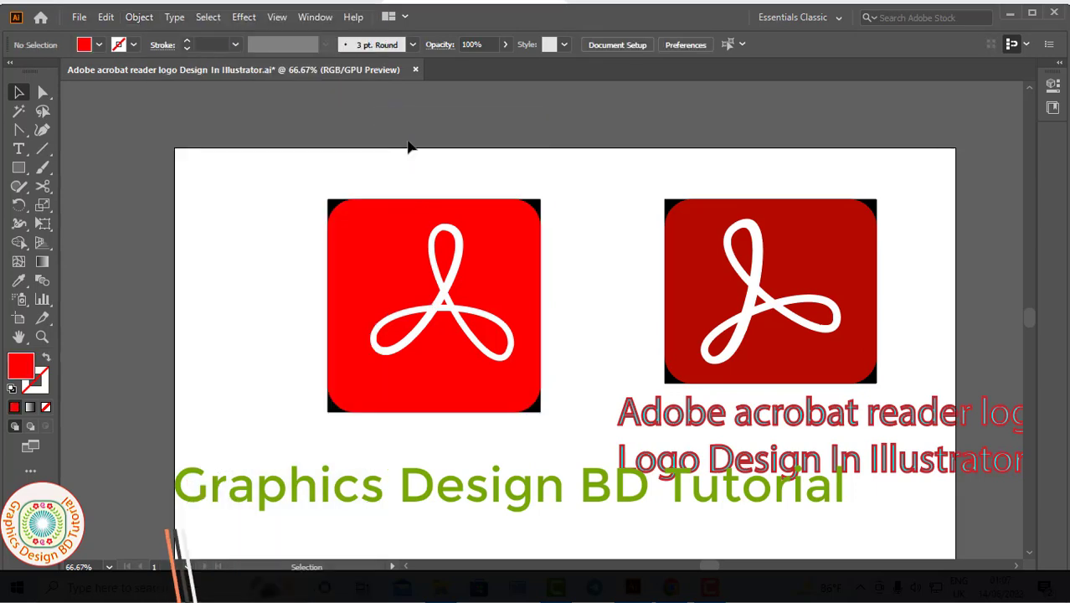
# Rotate the white looped symbol counterclockwise to match the tilt of the symbol in the reference image
pyautogui.click(421, 314)
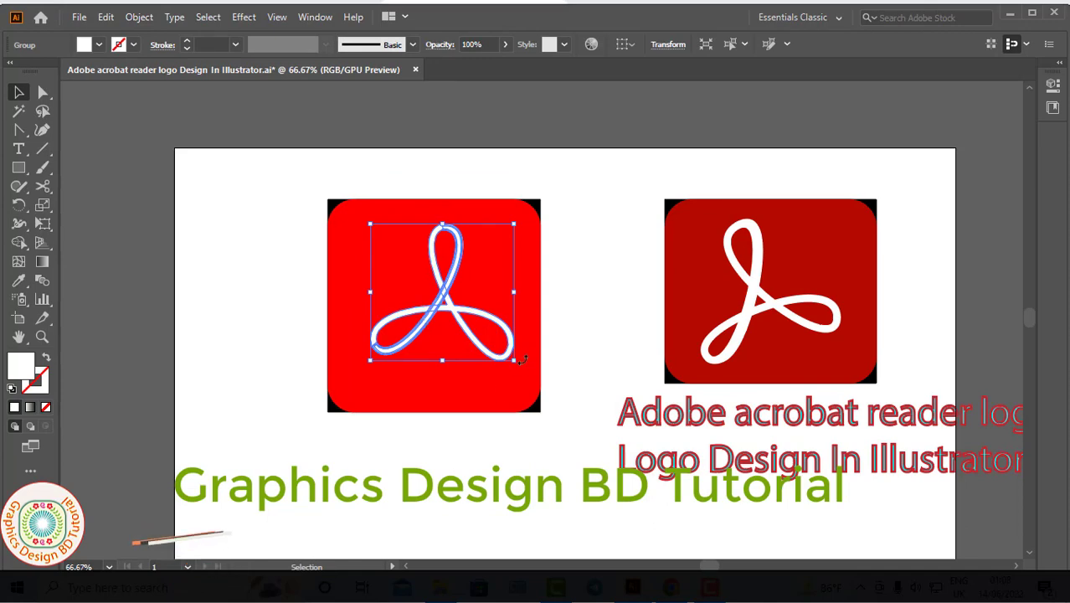
pyautogui.moveTo(522, 360)
pyautogui.mouseDown()
pyautogui.moveTo(528, 324)
pyautogui.moveTo(524, 350)
pyautogui.mouseUp()
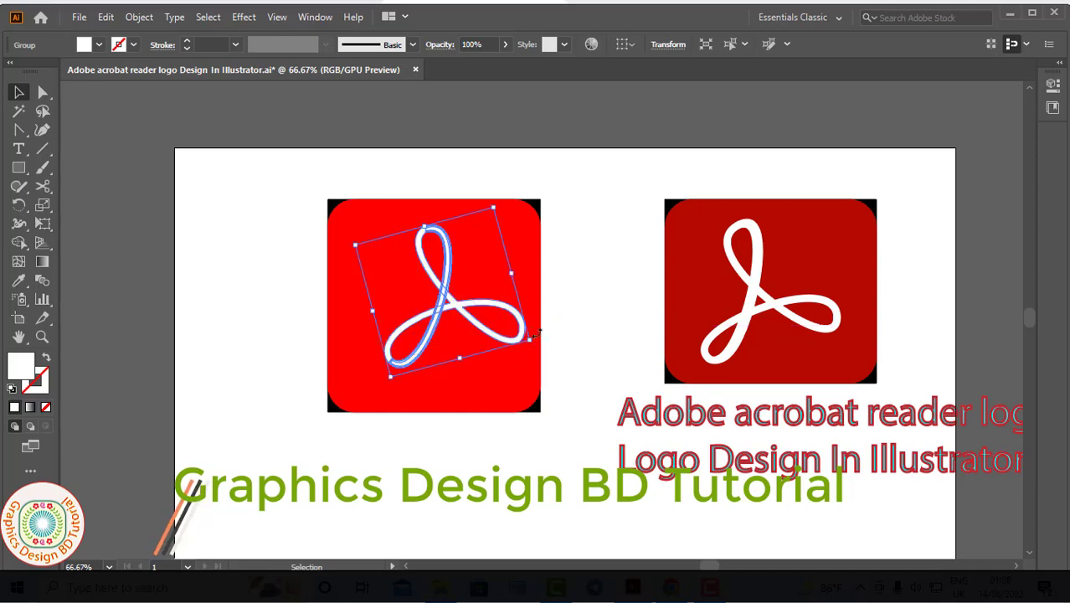
pyautogui.click(329, 457)
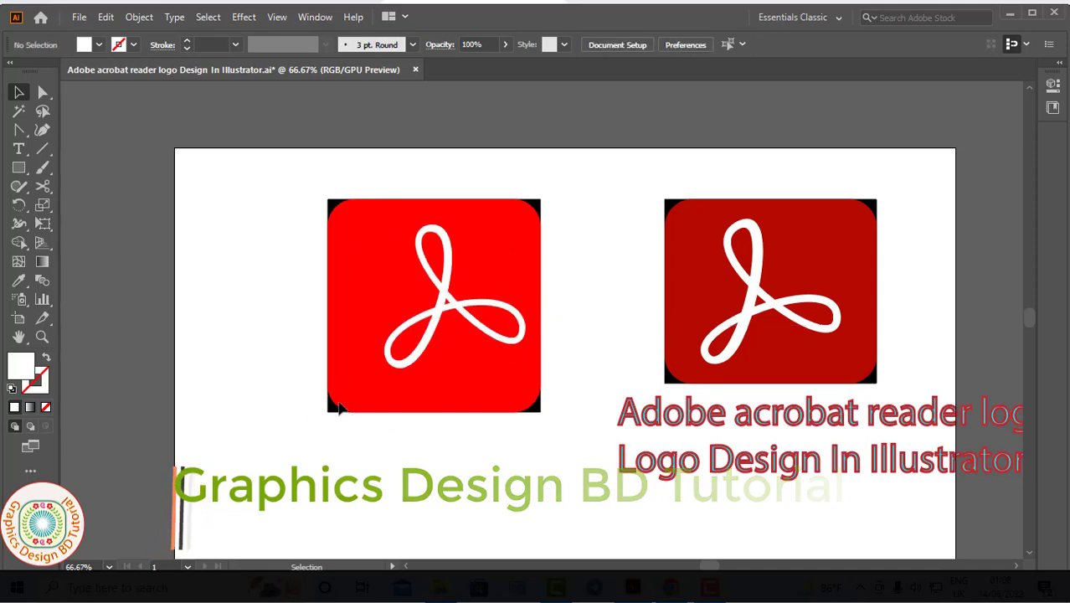
# Unlock the red and black background squares and group them
pyautogui.click(148, 18)
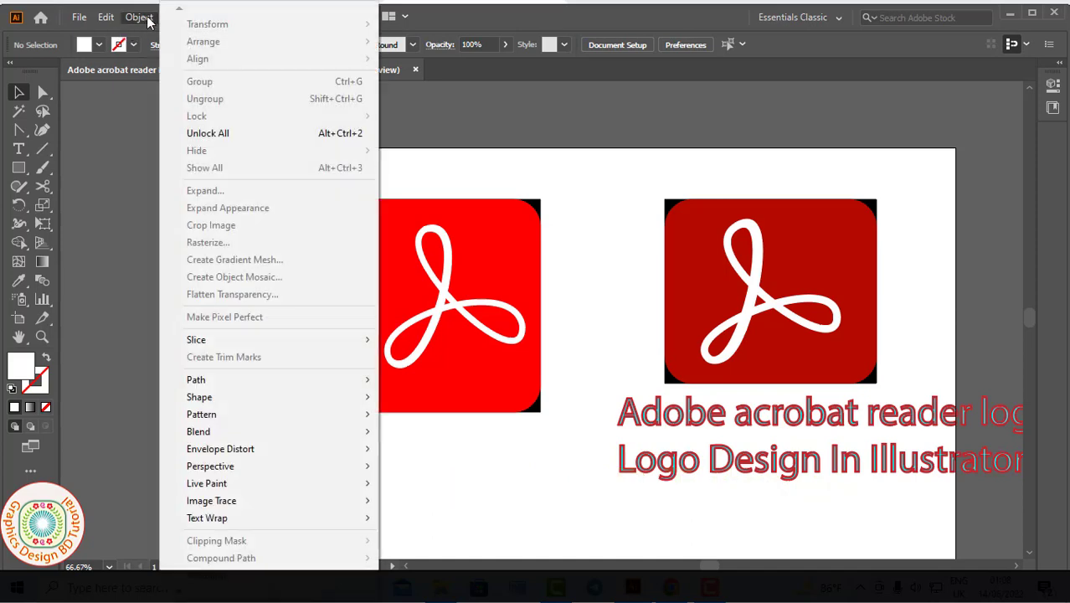
pyautogui.click(220, 135)
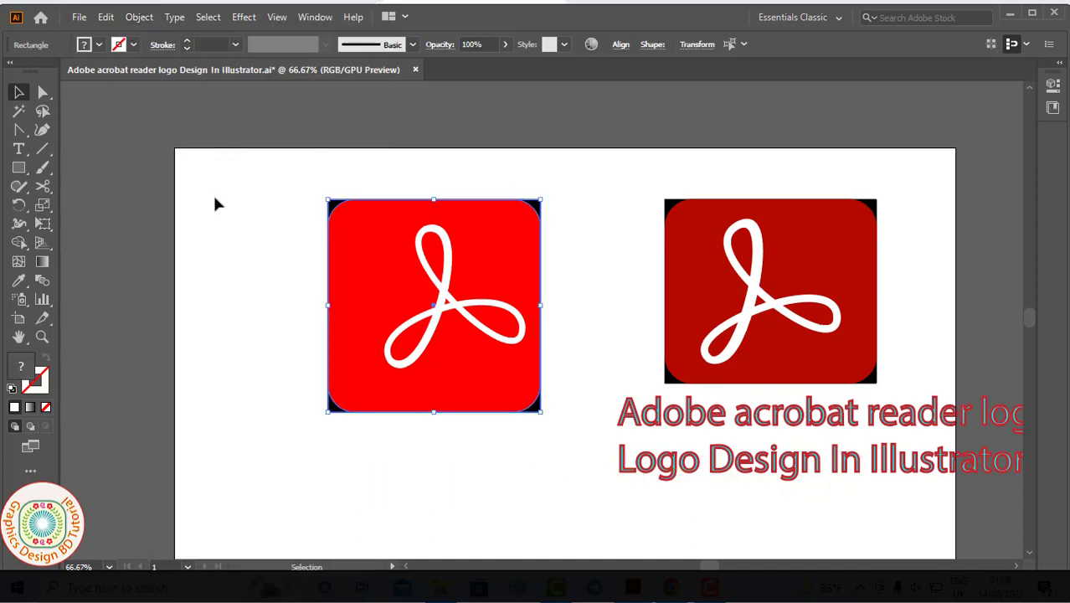
pyautogui.click(292, 400)
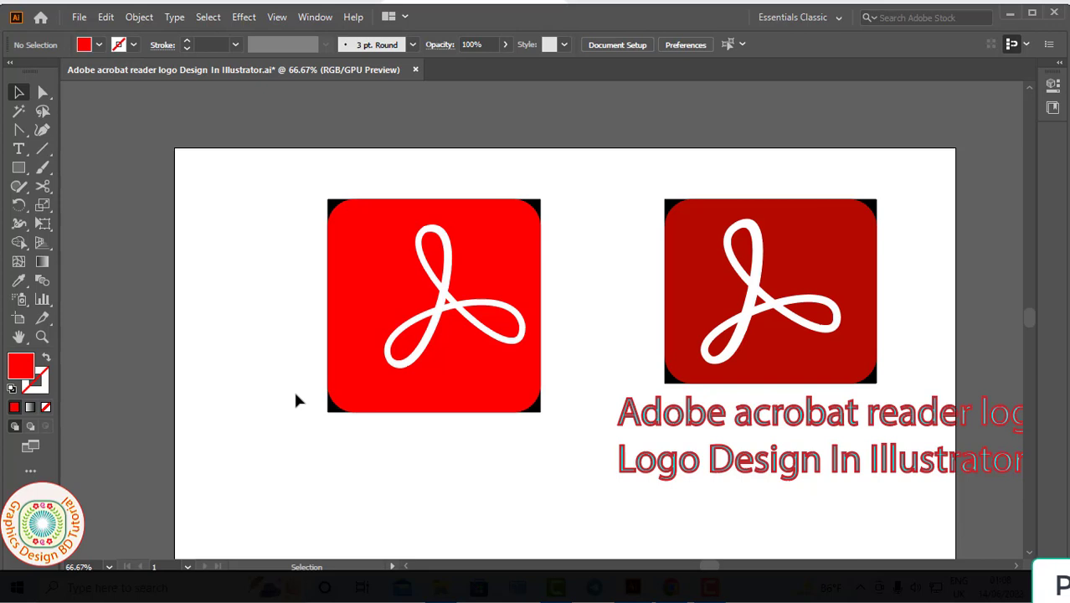
pyautogui.moveTo(362, 431); pyautogui.dragTo(363, 433)
pyautogui.rightClick(359, 410)
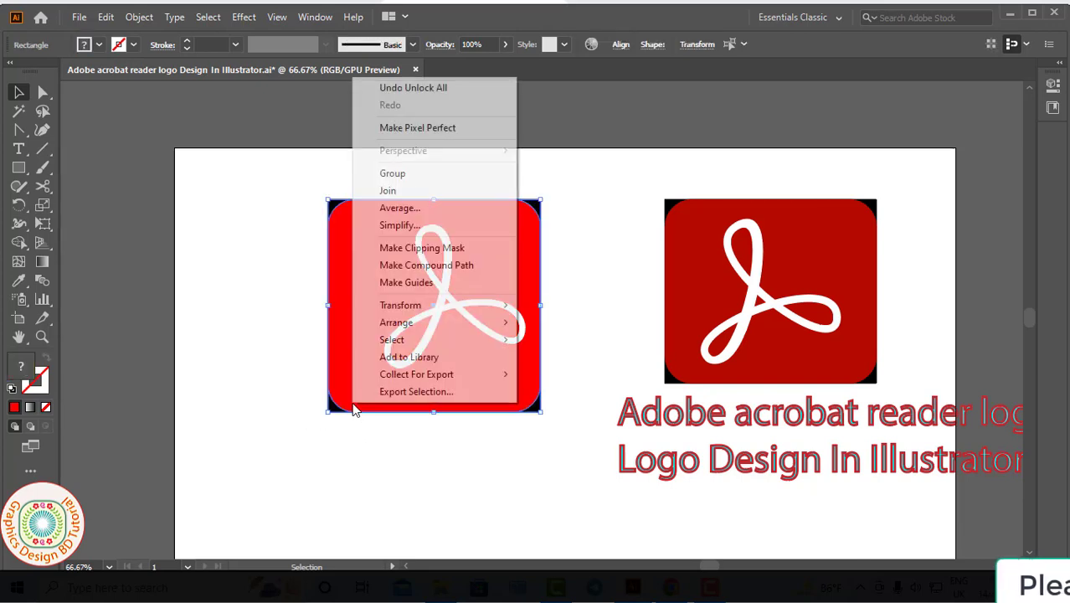
pyautogui.click(414, 180)
pyautogui.click(313, 191)
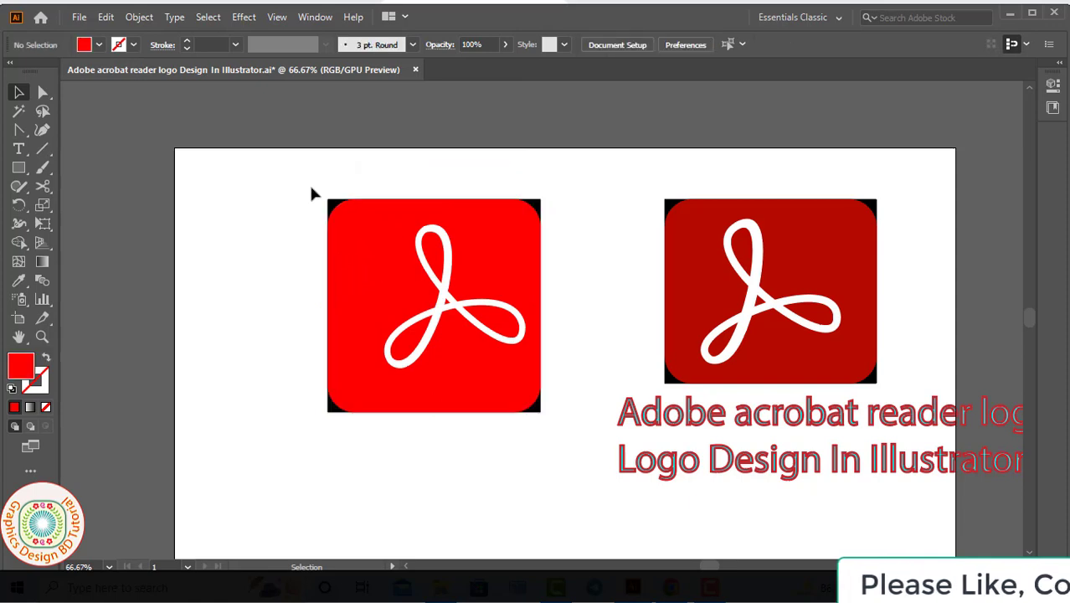
# Select the looped symbol together with its background group and open the alignment options
pyautogui.moveTo(348, 299); pyautogui.dragTo(582, 444)
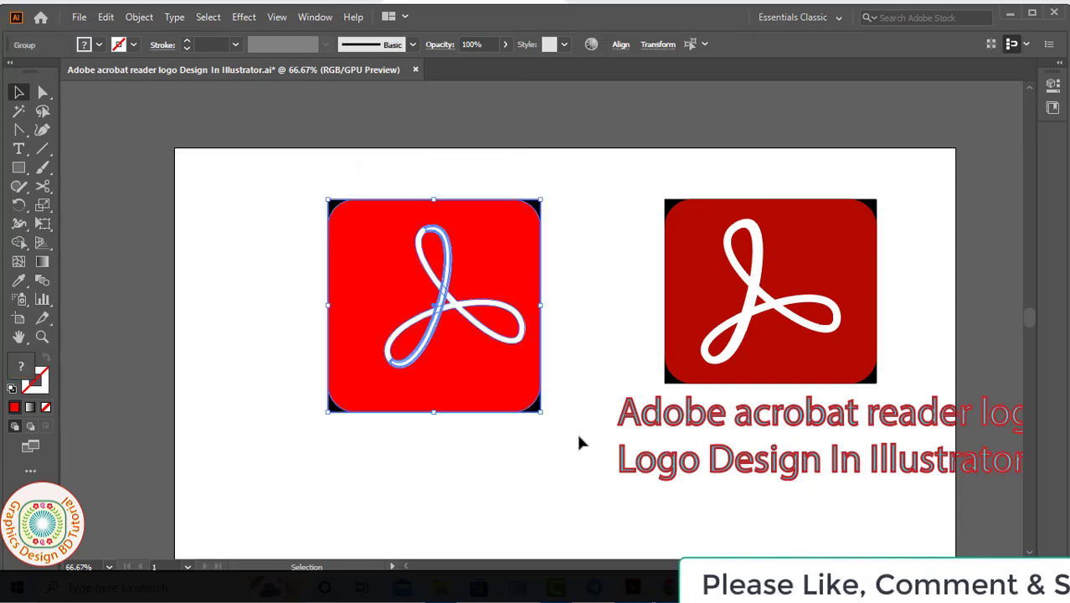
pyautogui.click(622, 46)
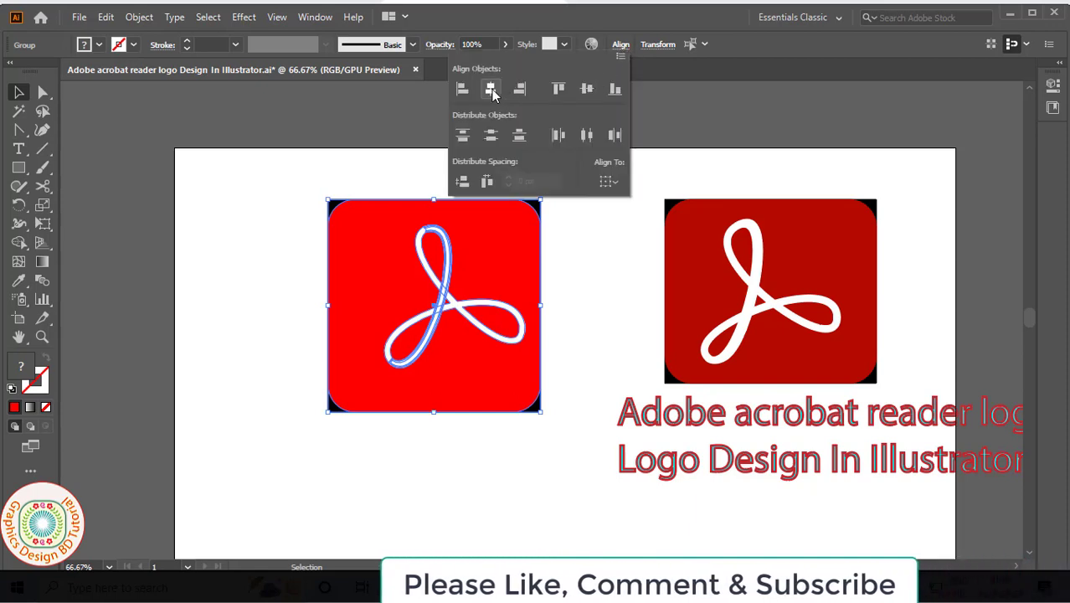